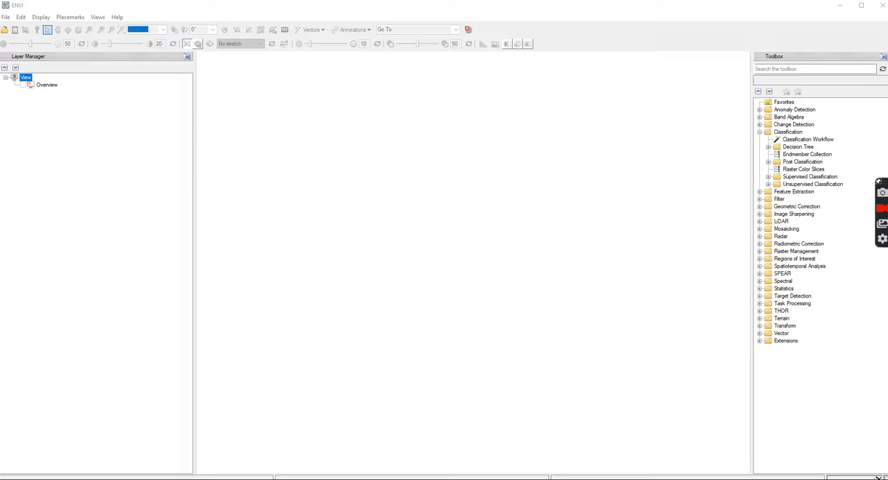
View the image folders inside the SURV342 Demo folder in File Explorer.
left_click_drag(887, 146, 427, 38)
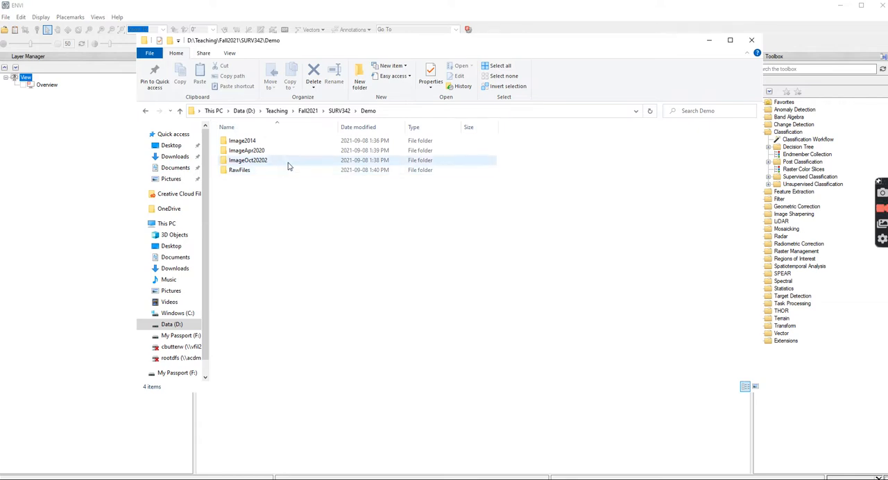
left_click_drag(337, 42, 887, 137)
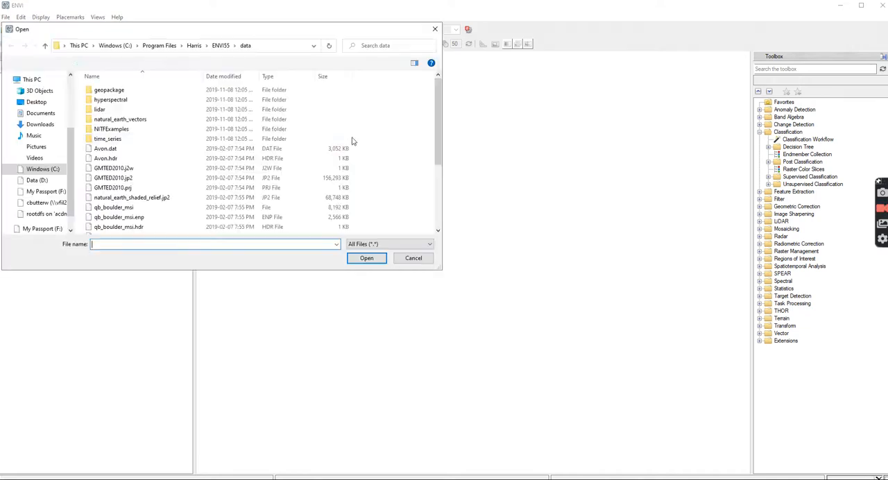
Browse to D:\Teaching\Fall2021\SURV342\Demo in ENVI's file-opening dialog.
left_click_drag(254, 29, 495, 76)
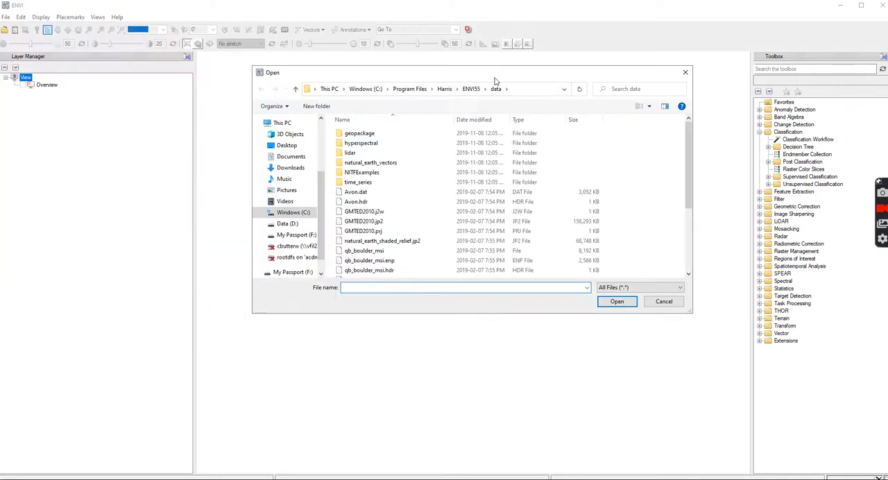
left_click(287, 223)
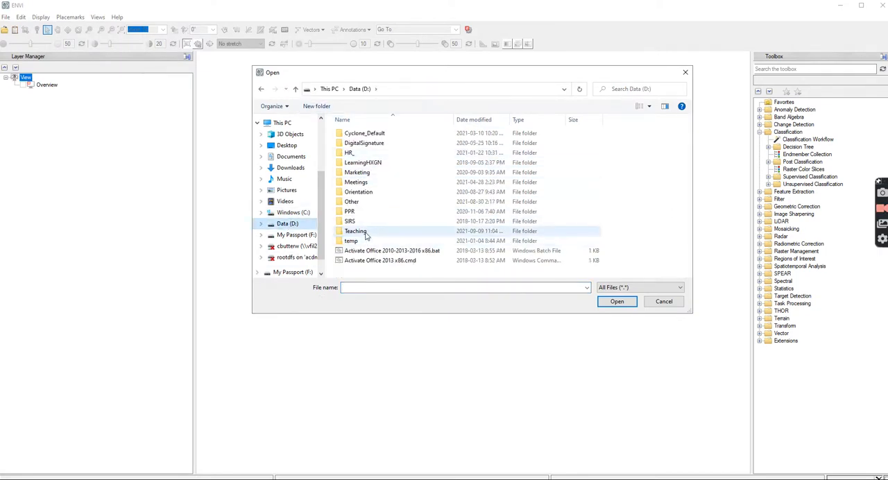
double_click(417, 231)
double_click(360, 164)
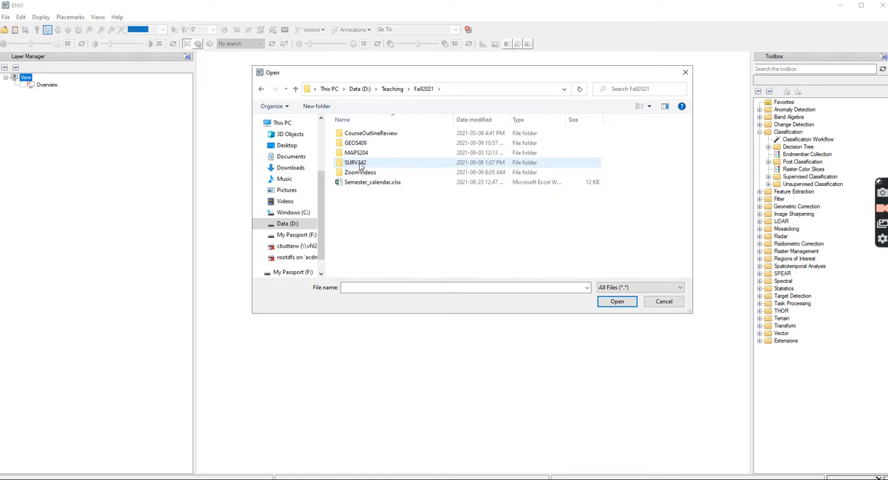
double_click(364, 164)
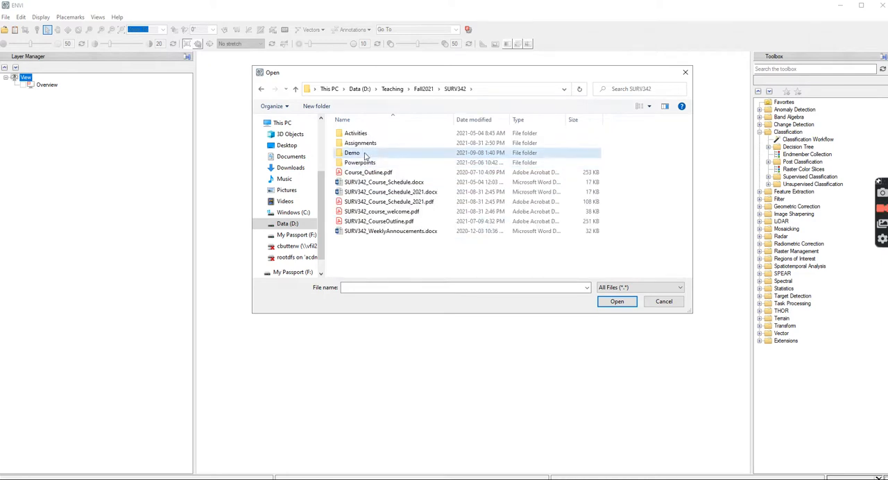
double_click(366, 152)
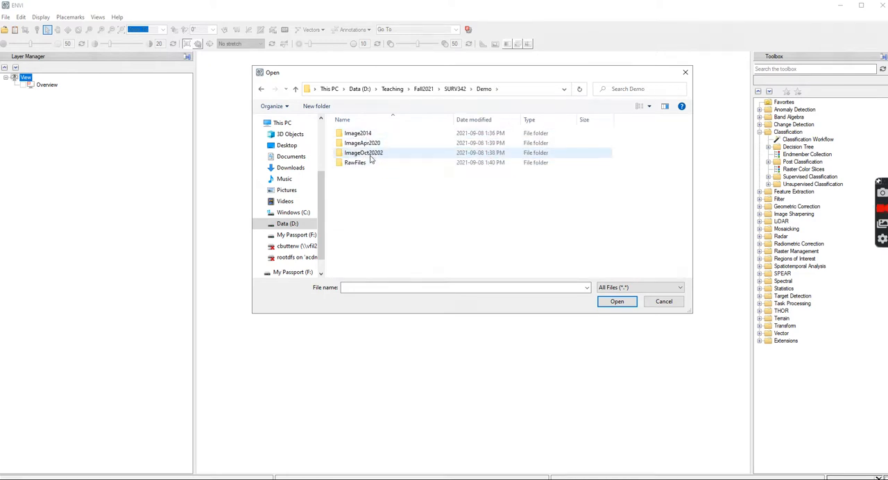
Open LC08_L1TP_026039_20201030_20201106_01_T1_MTL.txt from the scene folder inside ImageOct20202.
double_click(371, 154)
left_click(373, 138)
double_click(374, 138)
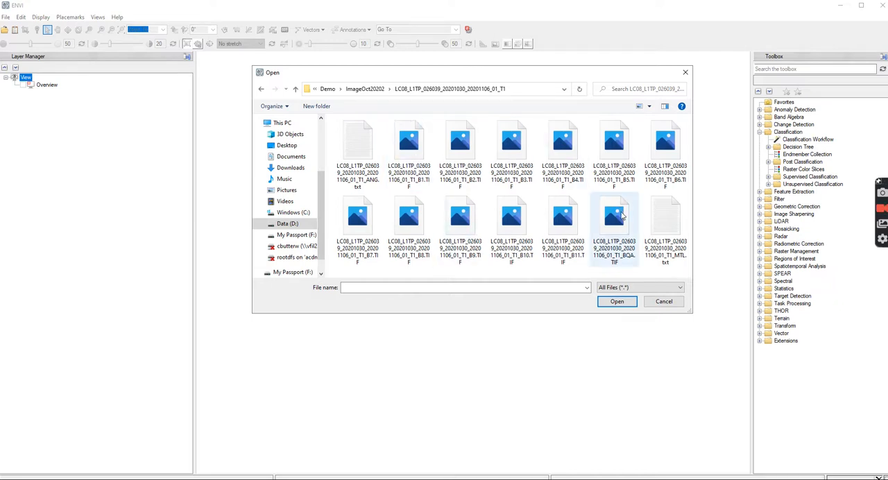
left_click(671, 229)
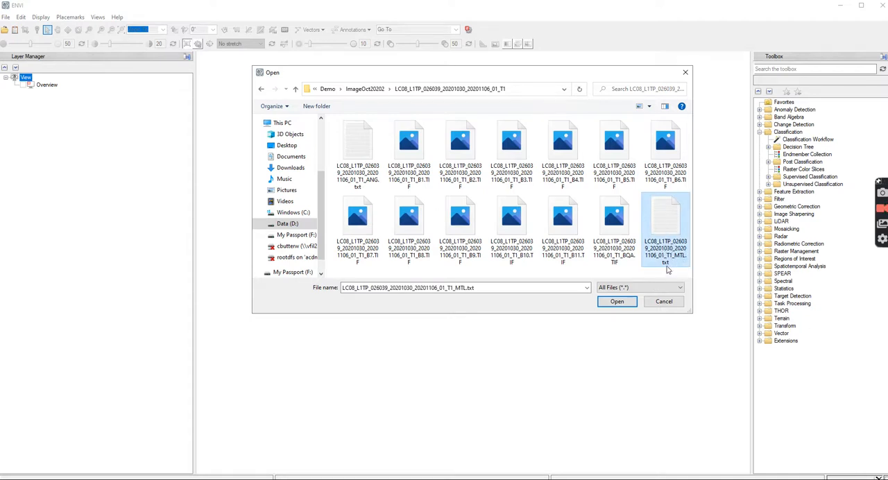
left_click(622, 301)
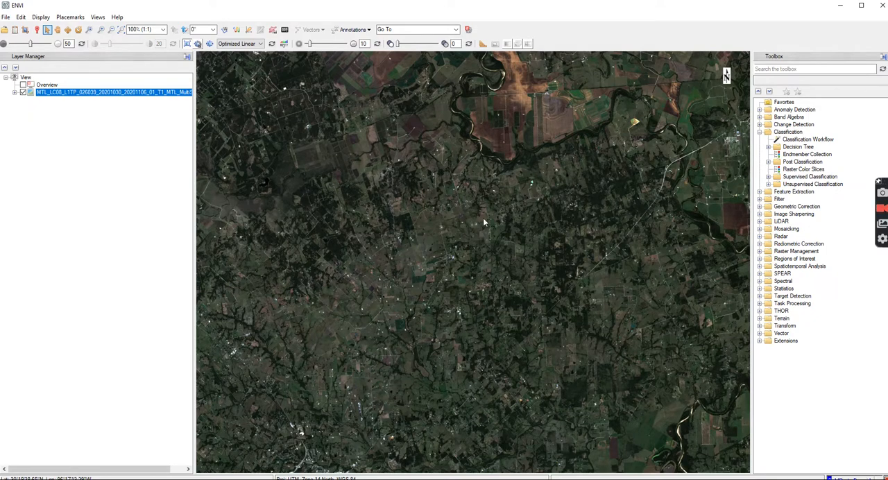
Examine the loaded multispectral scene at several scales, ending with the full image extent fitted to the view.
scroll(483, 217, "down", 2)
scroll(484, 222, "down", 4)
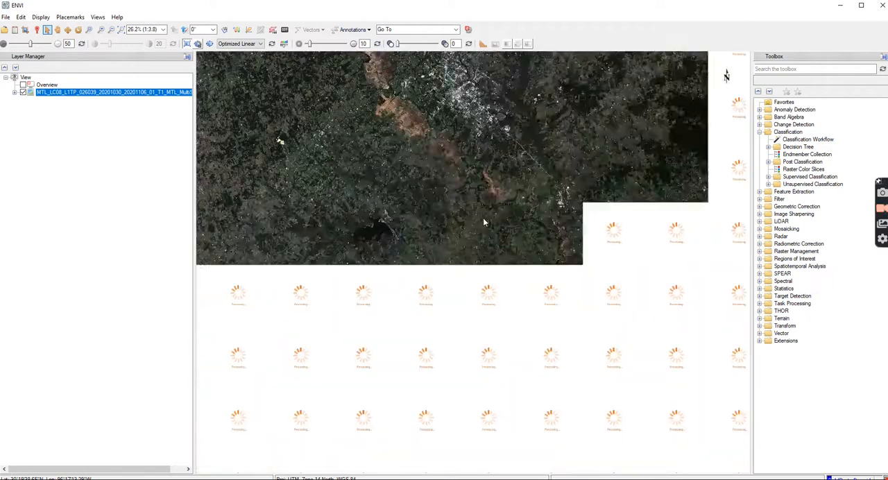
scroll(484, 222, "down", 2)
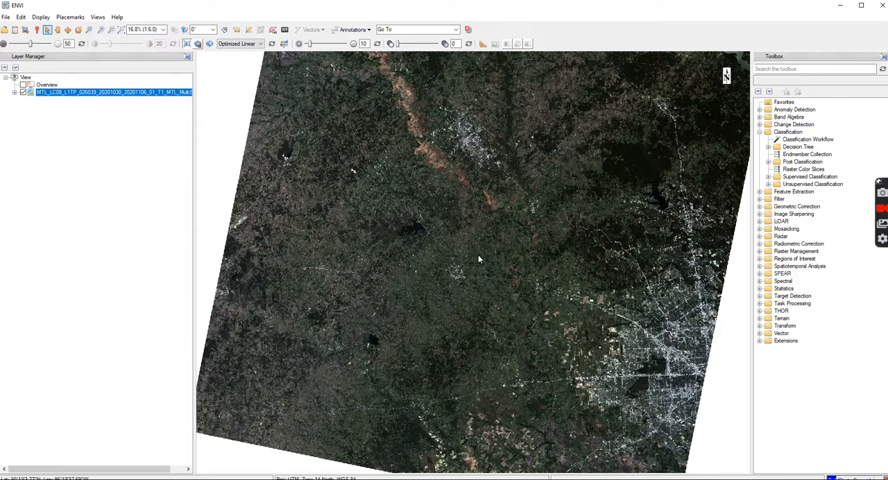
scroll(478, 258, "up", 5)
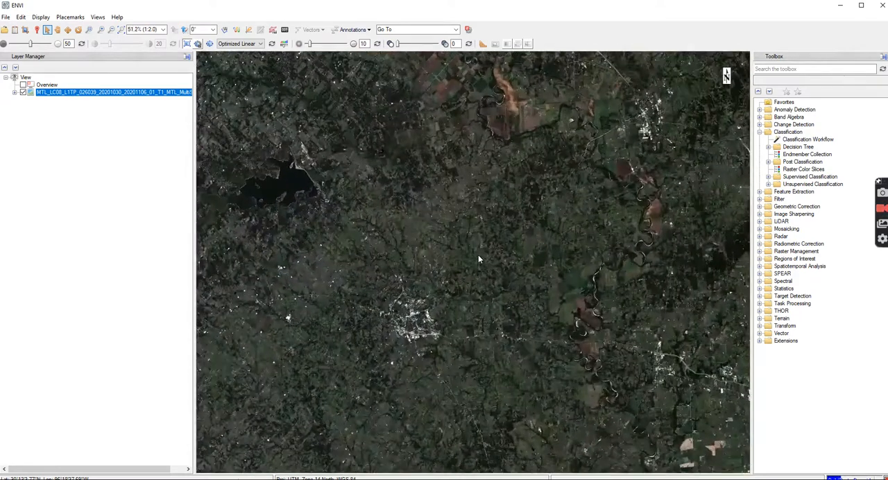
left_click_drag(426, 231, 386, 328)
scroll(490, 302, "down", 5)
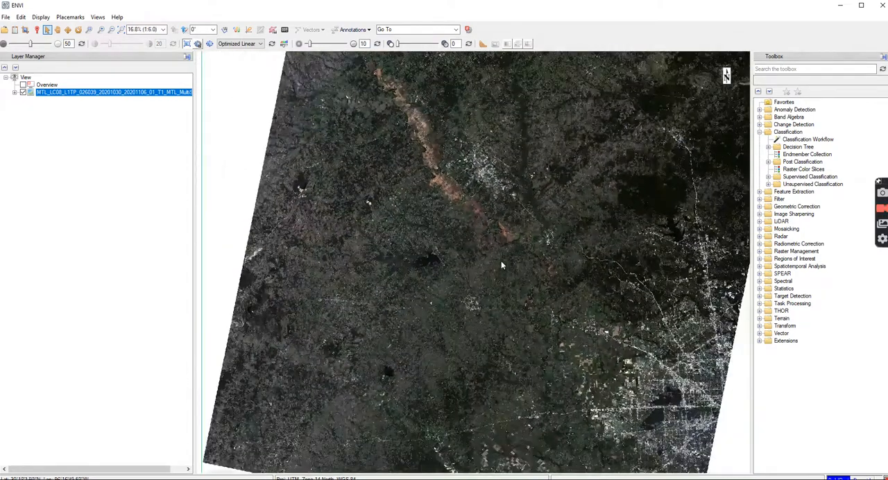
scroll(484, 251, "down", 1)
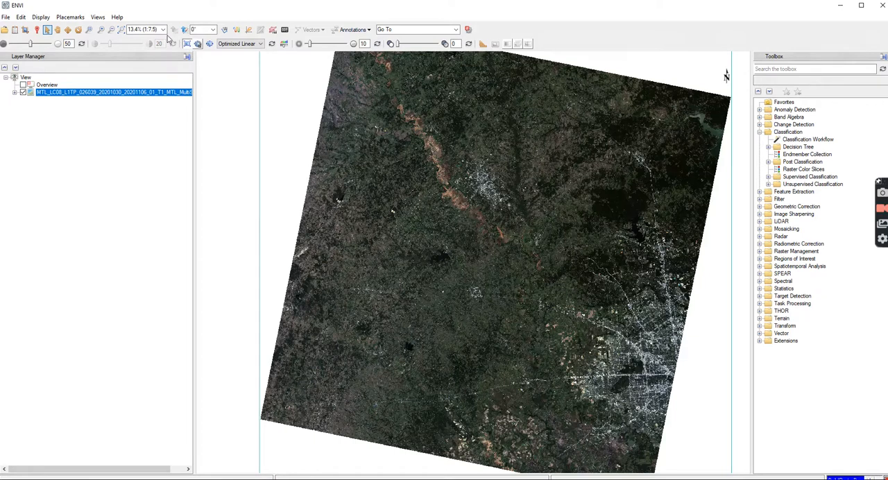
left_click(122, 32)
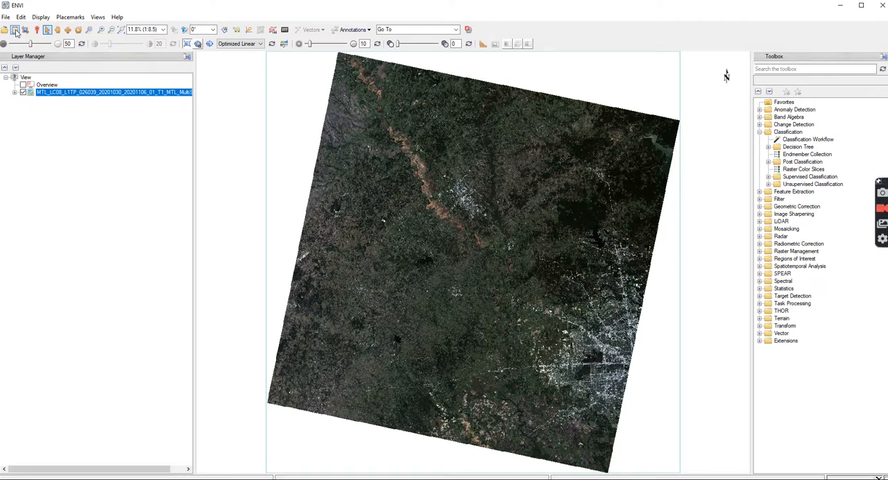
Open an enlarged Data Manager with its File Information and Band Selection sections expanded.
left_click(14, 30)
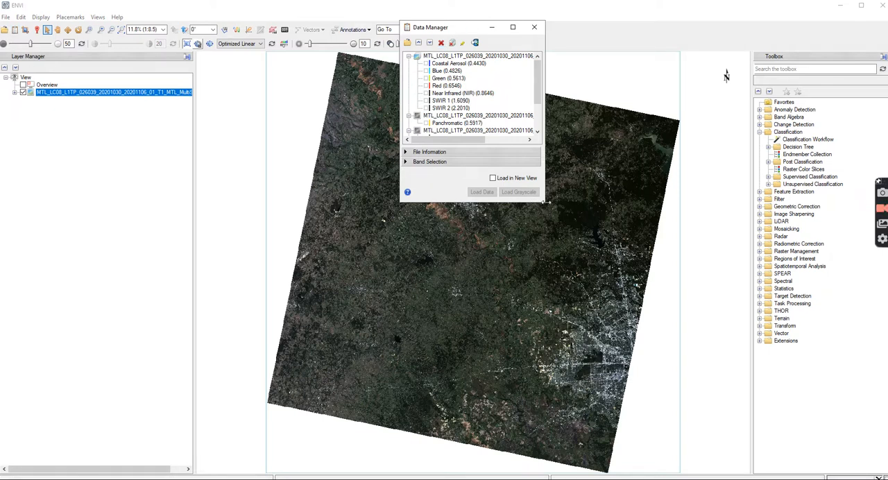
left_click_drag(546, 203, 656, 321)
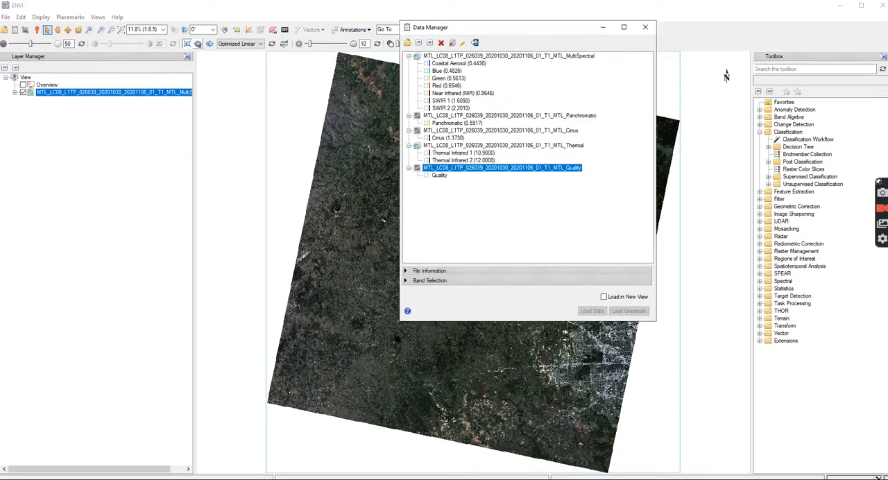
left_click_drag(522, 32, 399, 79)
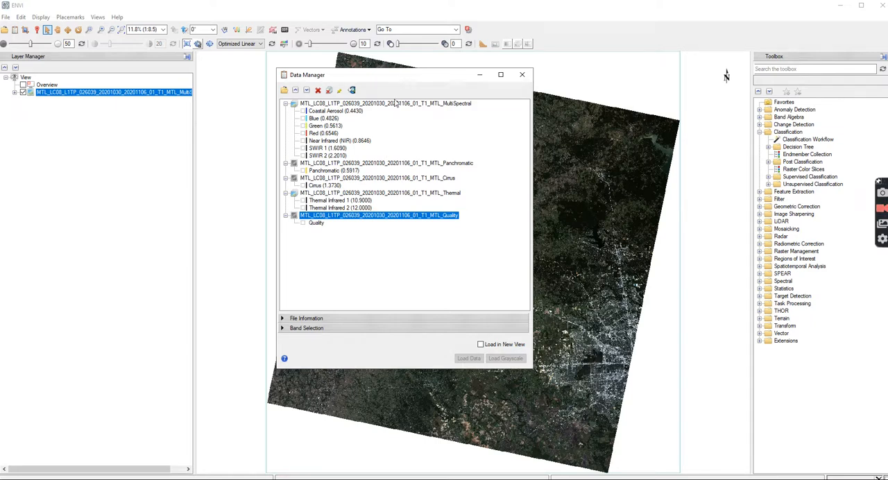
left_click(285, 319)
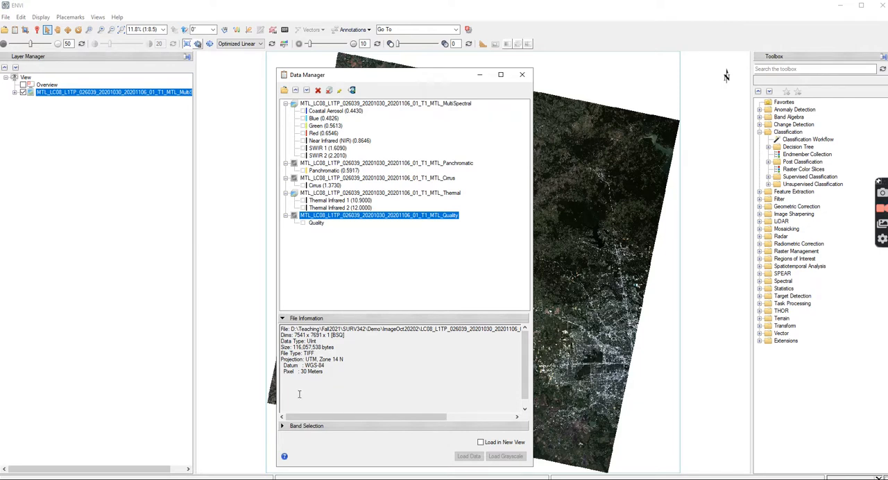
left_click(283, 425)
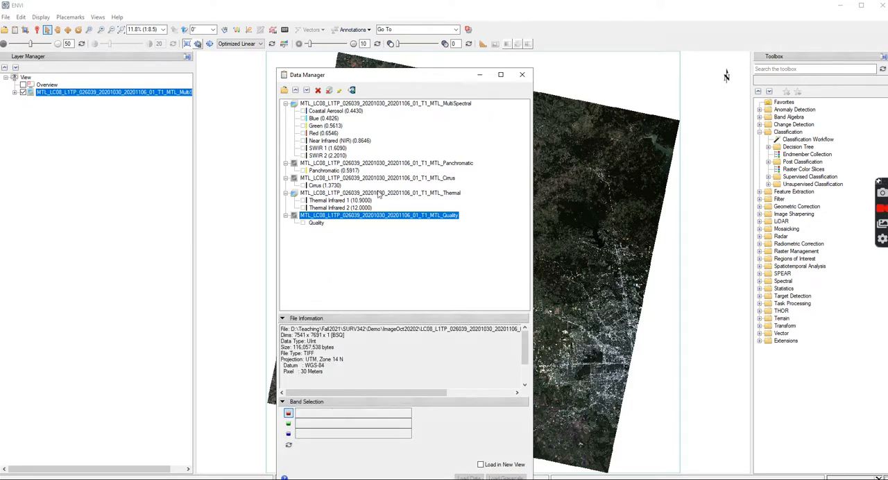
left_click_drag(408, 81, 583, 38)
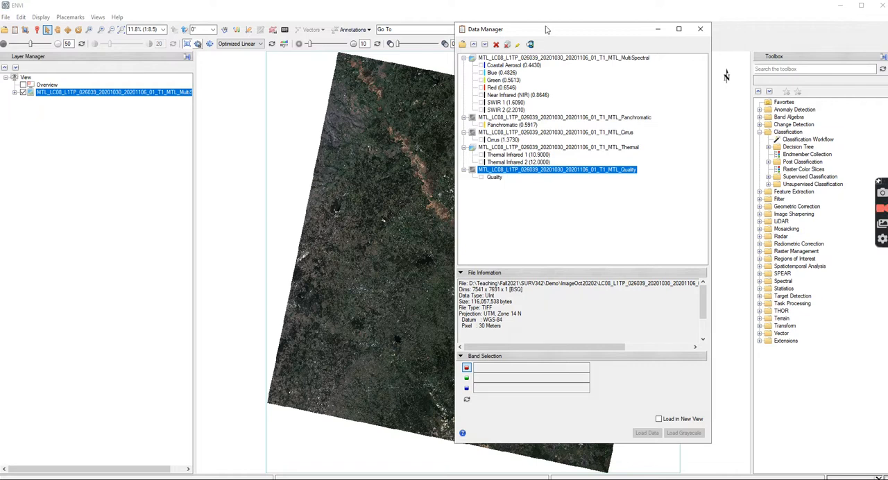
left_click_drag(553, 31, 424, 64)
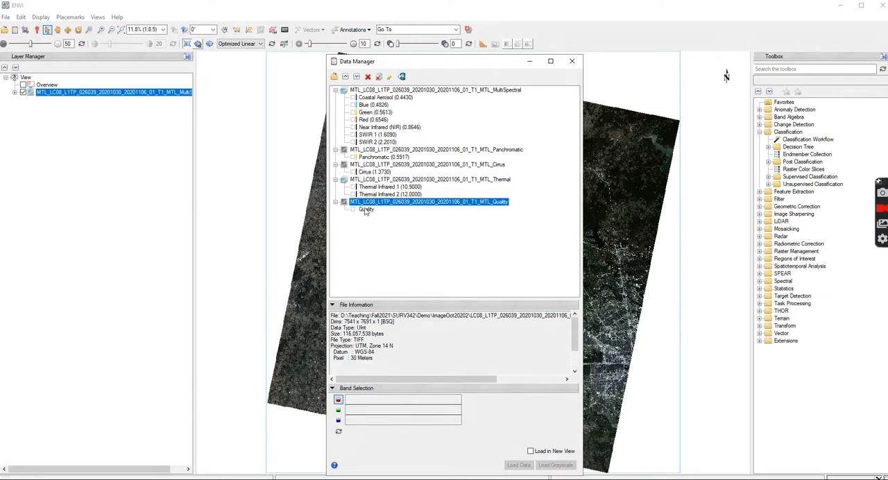
Remove the Quality and Cirrus datasets from the Data Manager.
left_click(368, 77)
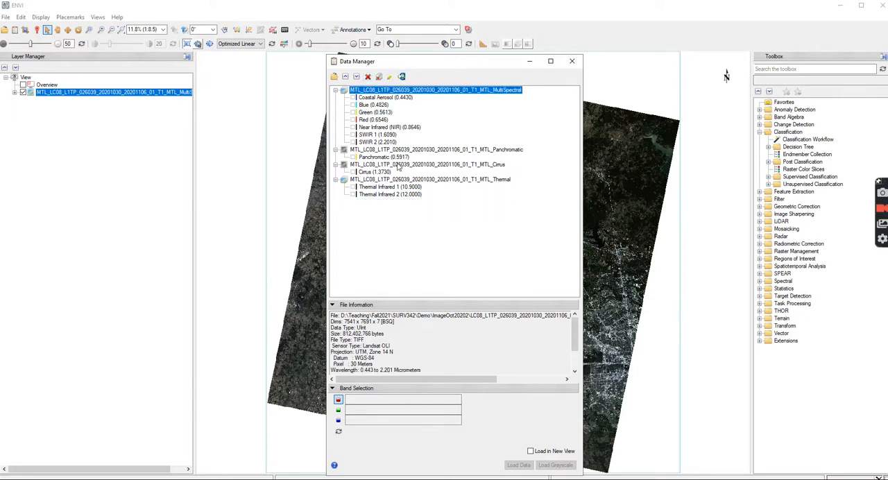
left_click(368, 166)
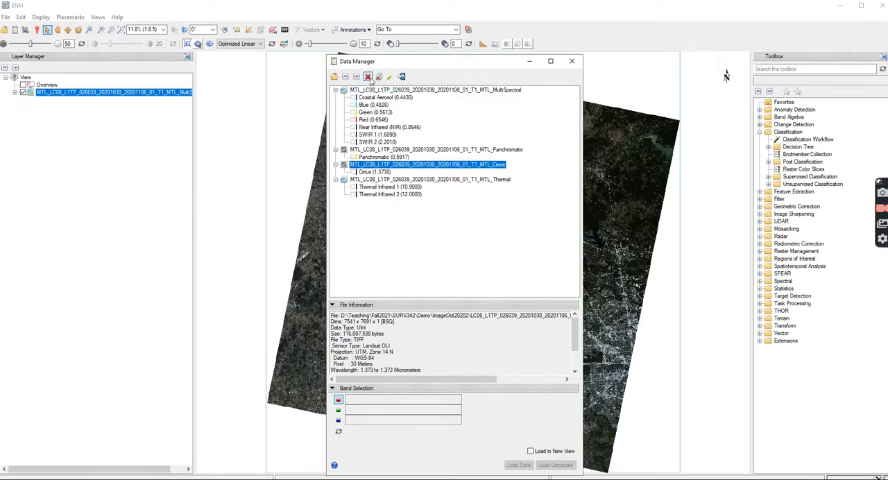
left_click(368, 76)
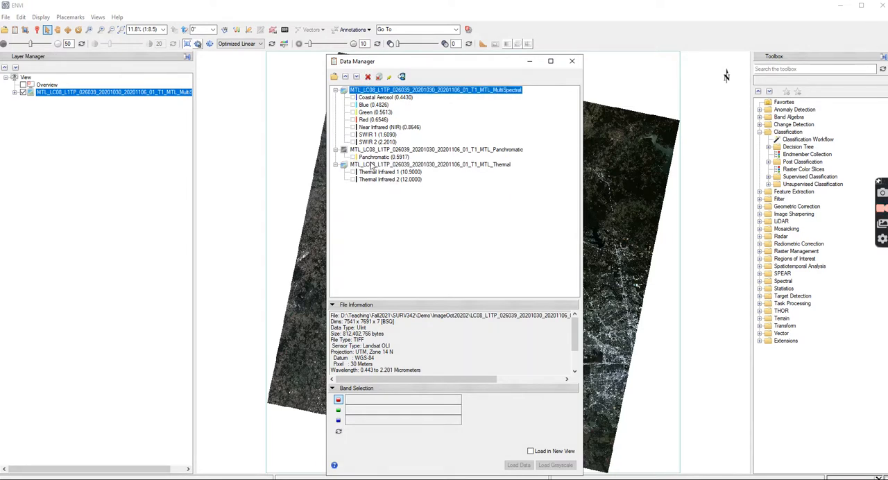
Load the Panchromatic (0.5917) band into the current view as a new layer.
left_click(395, 157)
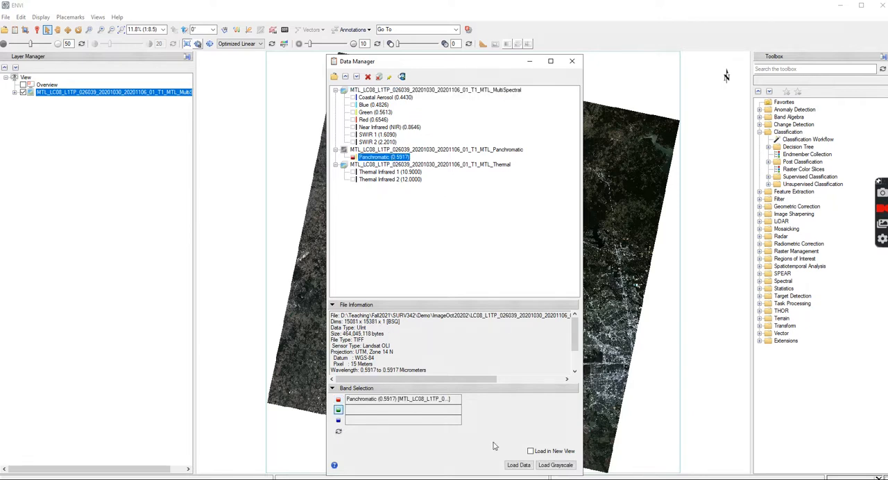
left_click(519, 465)
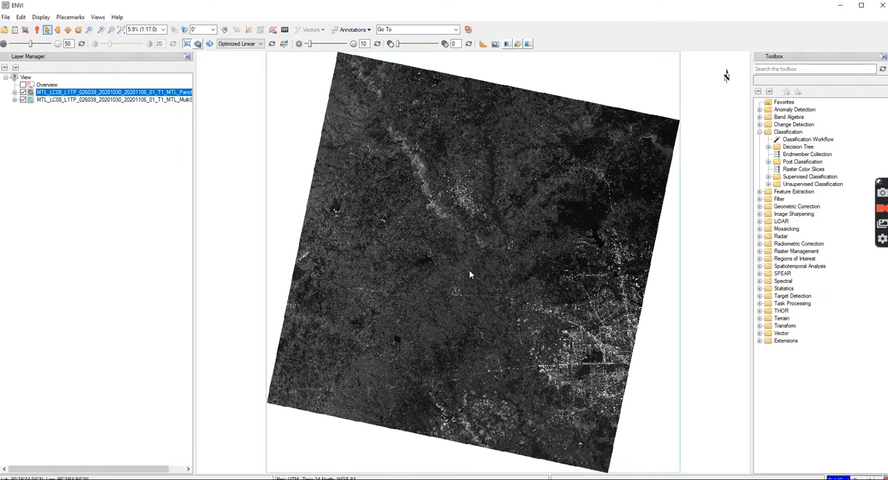
Compare the panchromatic and multispectral layers over a farmland area by toggling the panchromatic layer's visibility.
scroll(467, 270, "up", 6)
scroll(462, 270, "up", 10)
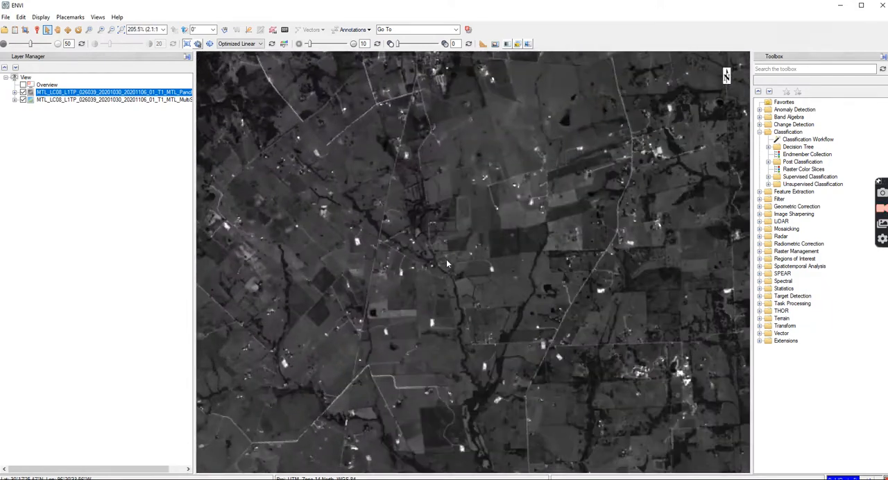
scroll(447, 262, "up", 5)
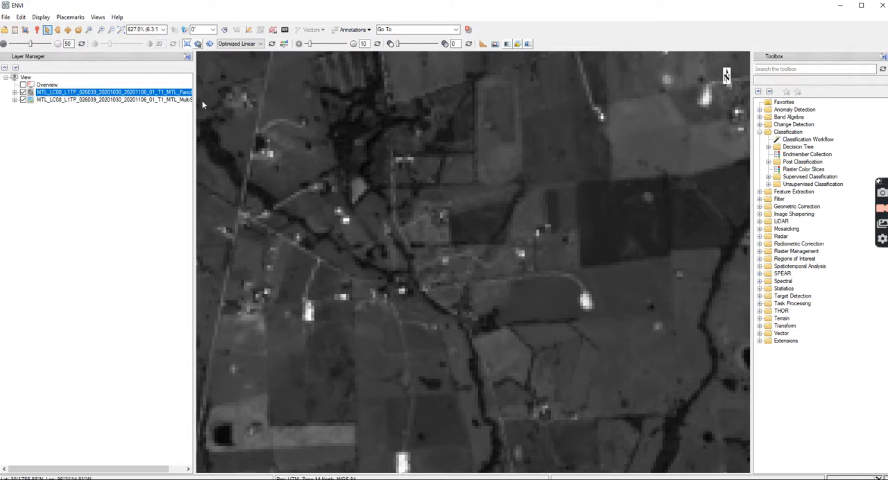
left_click(23, 93)
left_click(23, 92)
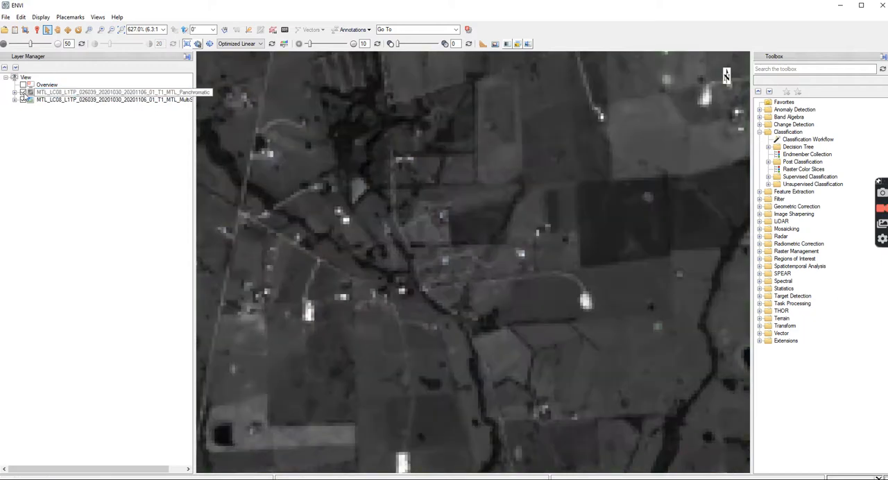
left_click(23, 92)
left_click(22, 92)
left_click(535, 286)
left_click(535, 286)
left_click(401, 156)
left_click(403, 152)
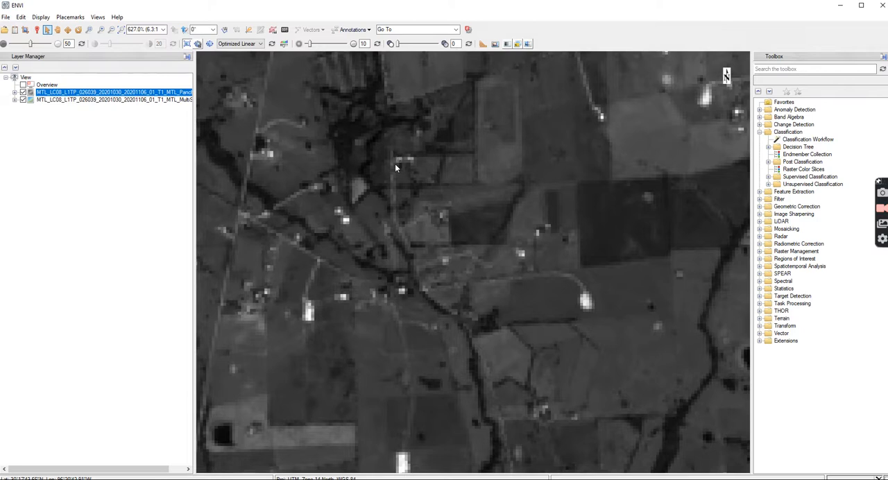
Compare the individual pixel sizes of both layers around a bright feature by toggling the panchromatic layer, leaving it hidden.
scroll(394, 163, "up", 10)
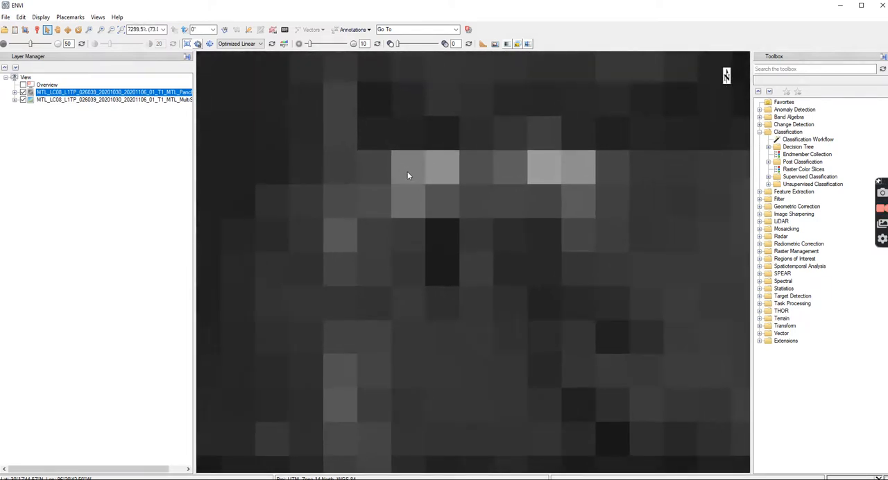
scroll(409, 174, "up", 2)
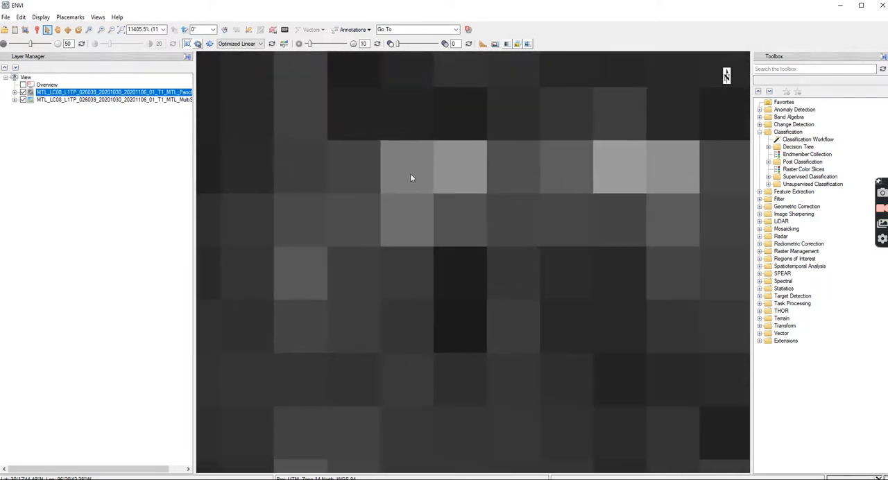
left_click(23, 92)
left_click(23, 92)
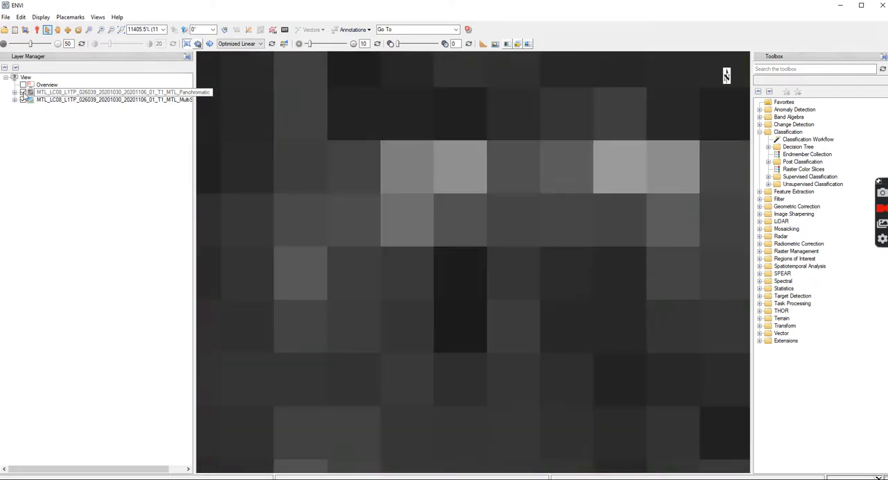
left_click(23, 92)
left_click(23, 91)
left_click(23, 92)
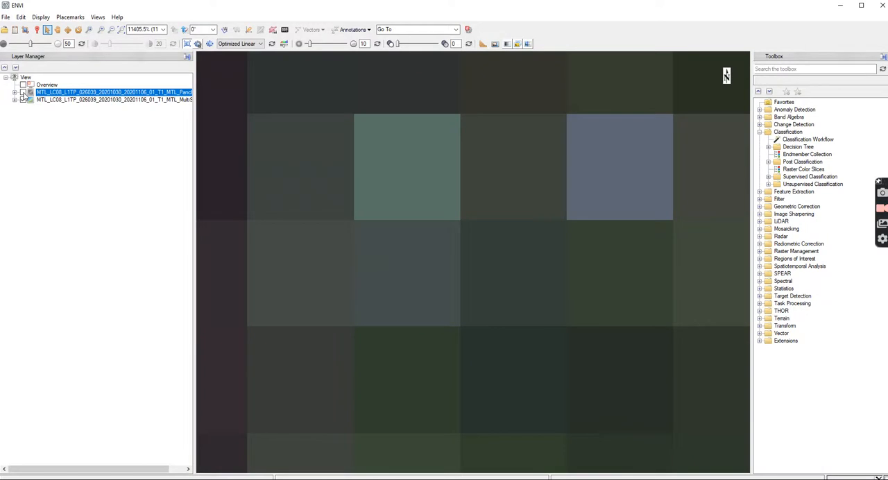
Turn the panchromatic layer back on and bring the wider scene around the lake into view.
left_click(22, 92)
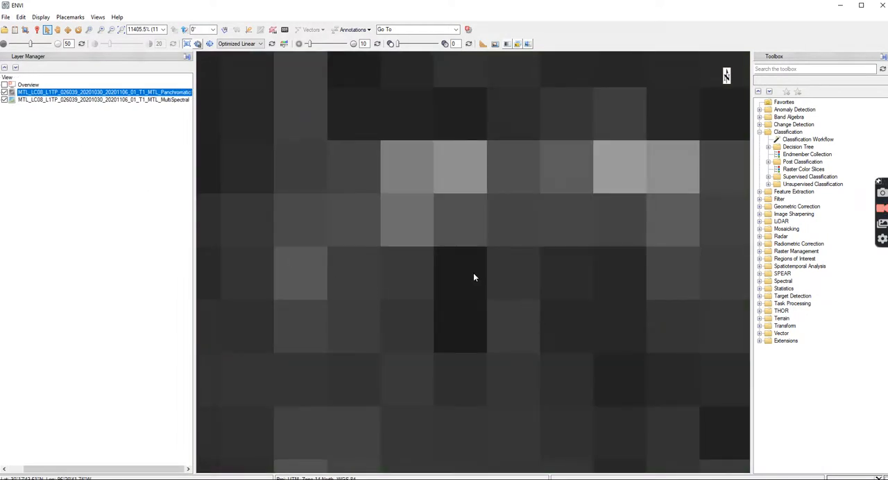
scroll(474, 277, "down", 10)
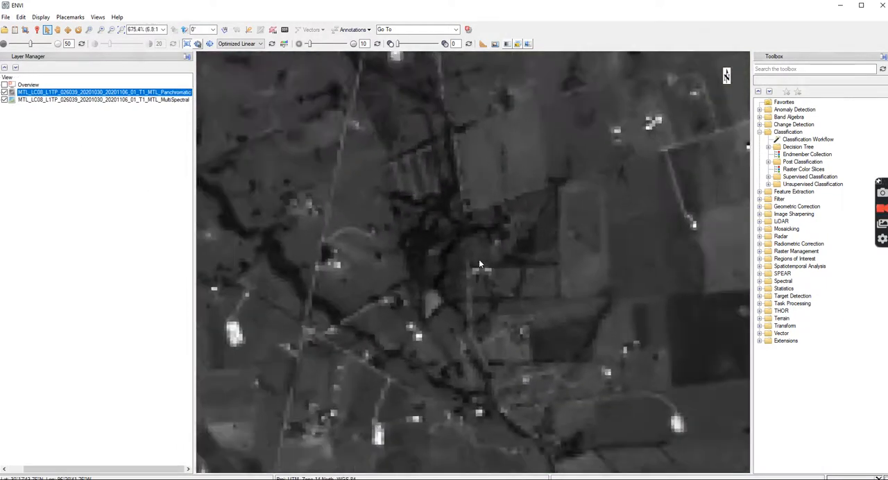
scroll(479, 263, "down", 6)
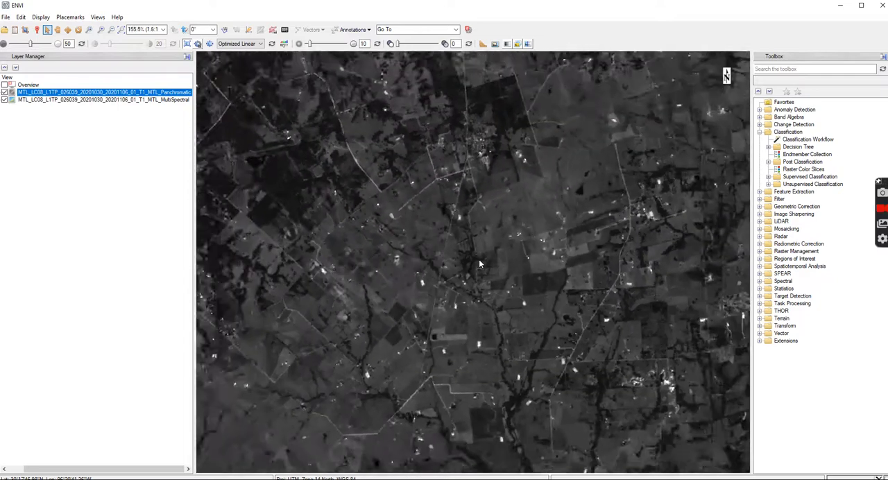
scroll(479, 263, "down", 4)
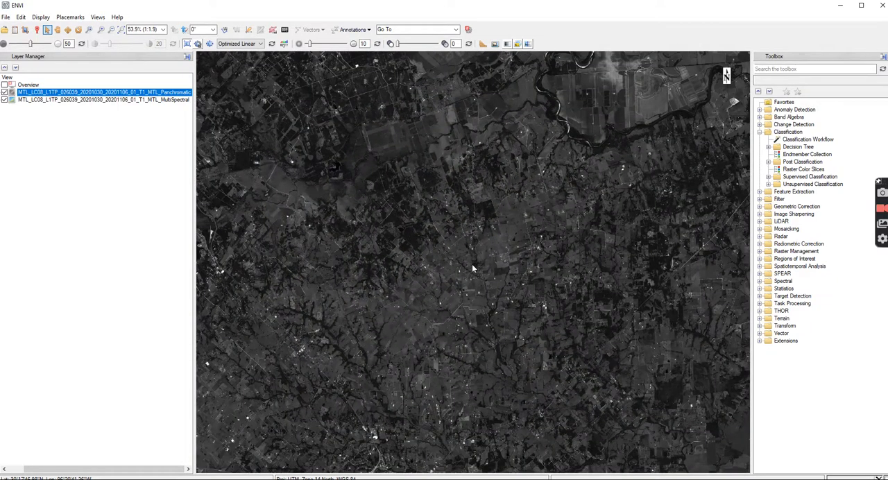
scroll(479, 264, "down", 1)
scroll(475, 267, "down", 4)
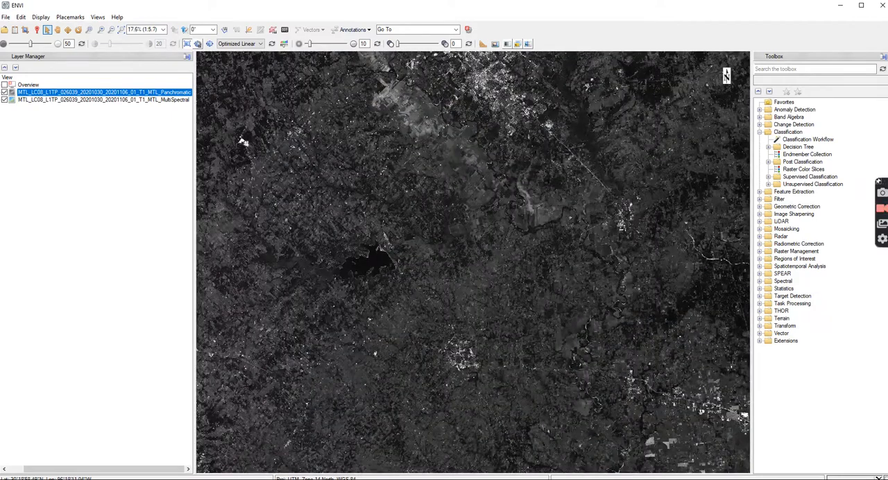
Bring up the Data Manager window and close it.
left_click_drag(887, 173, 526, 33)
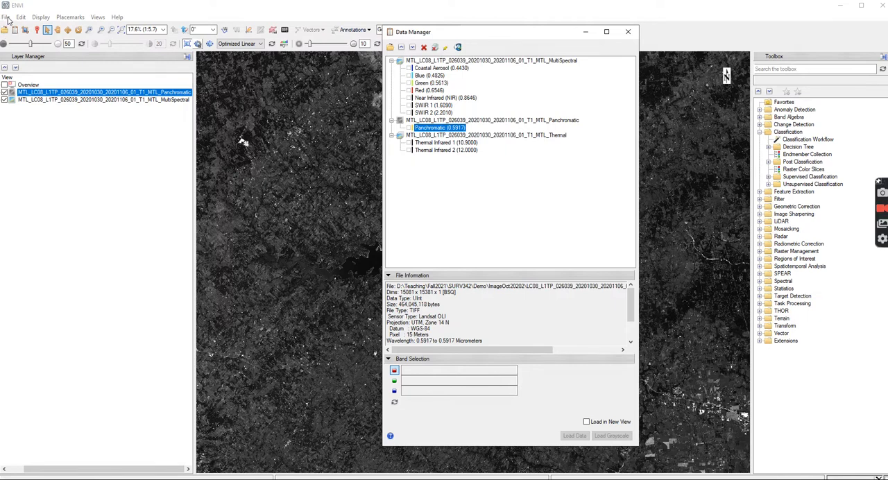
left_click(626, 32)
left_click(6, 18)
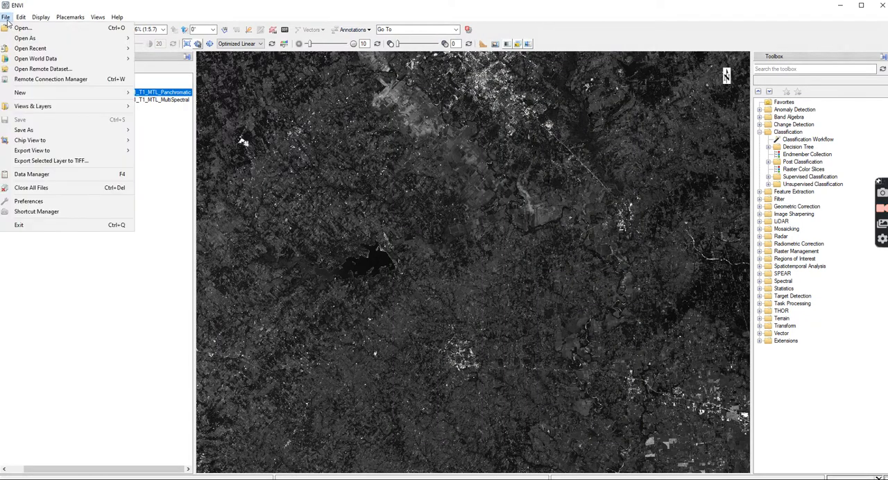
mouse_move(35, 132)
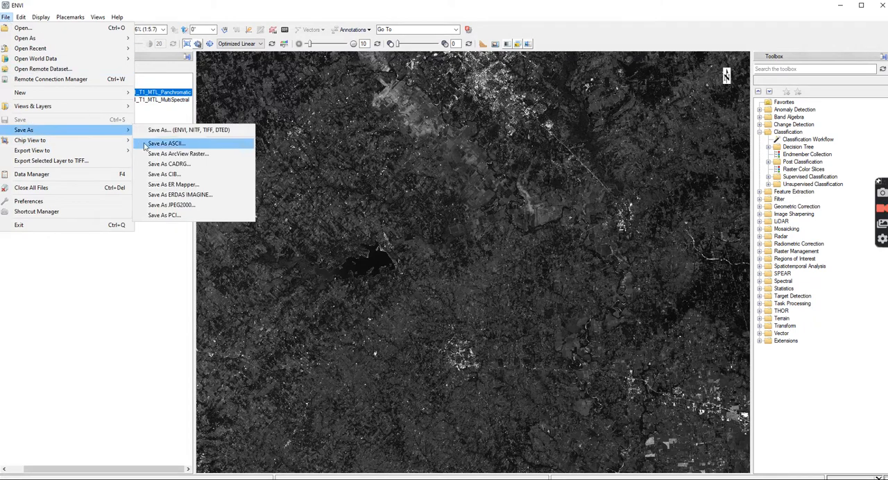
left_click(201, 133)
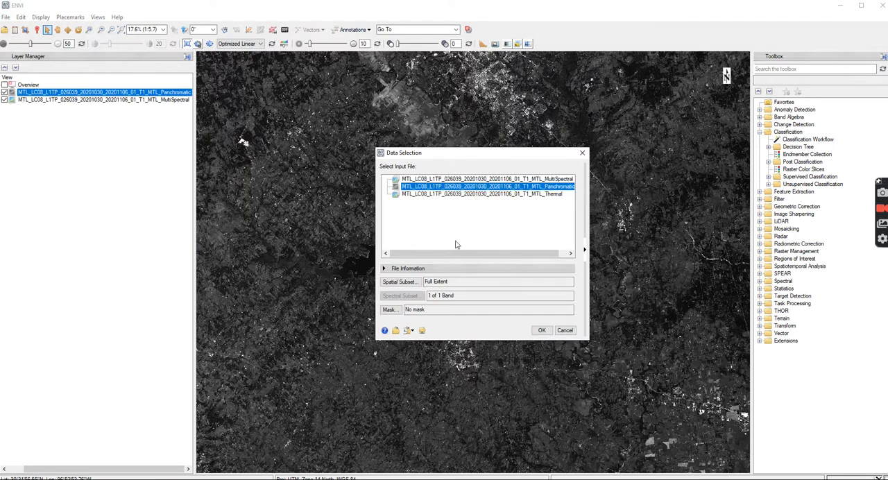
left_click(405, 179)
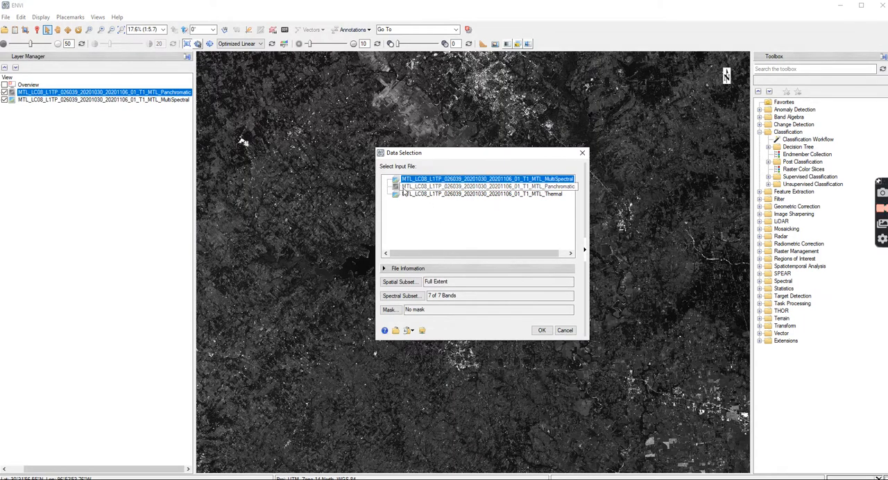
left_click(462, 197)
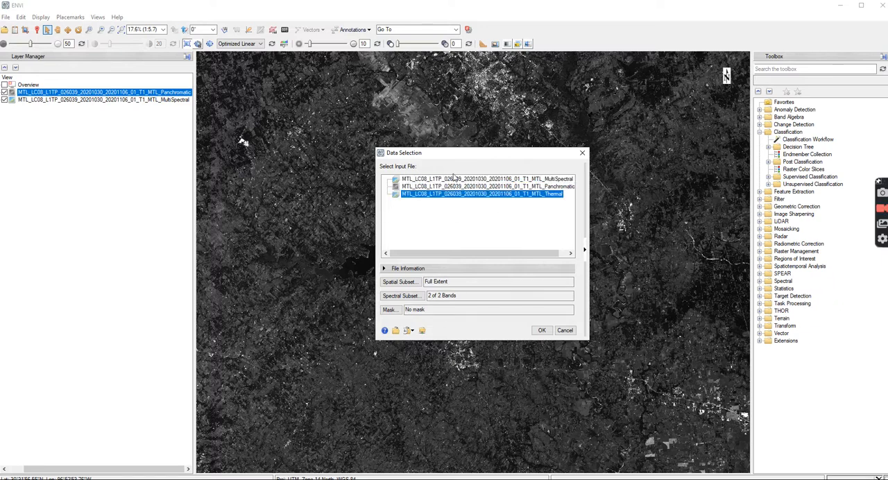
left_click(453, 181)
left_click(452, 188)
left_click(451, 194)
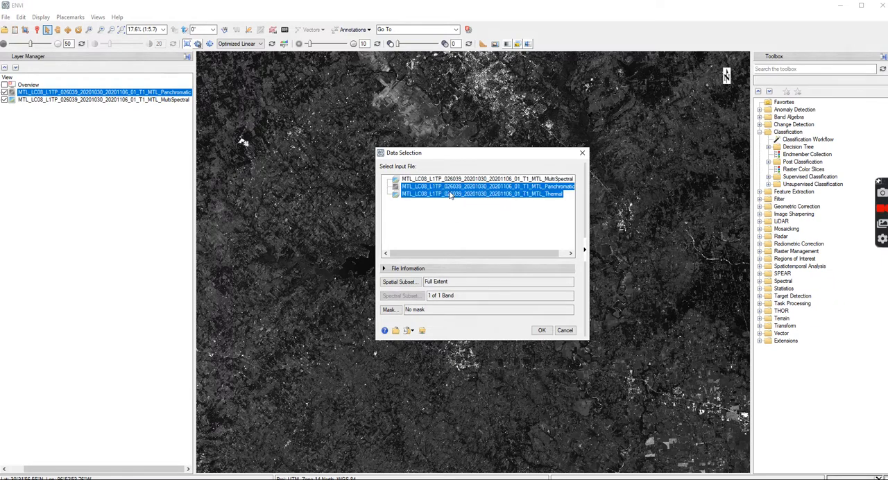
left_click(452, 180)
left_click(452, 187)
left_click(451, 195)
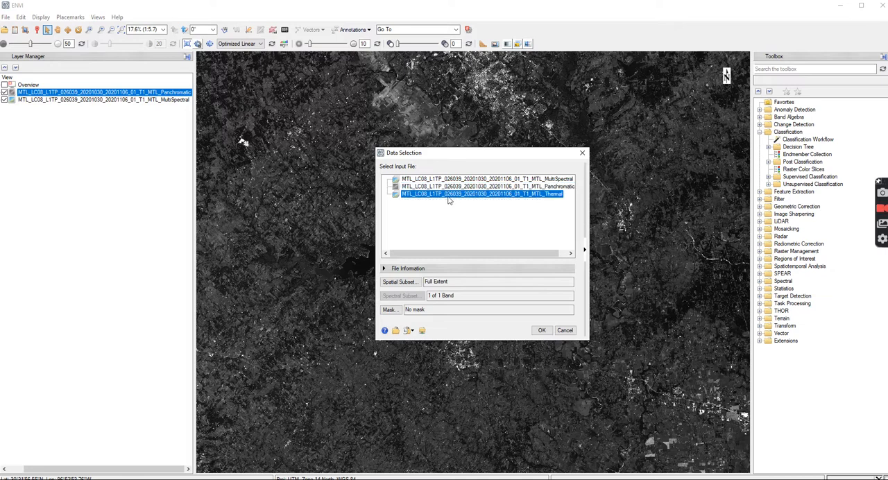
left_click(444, 178)
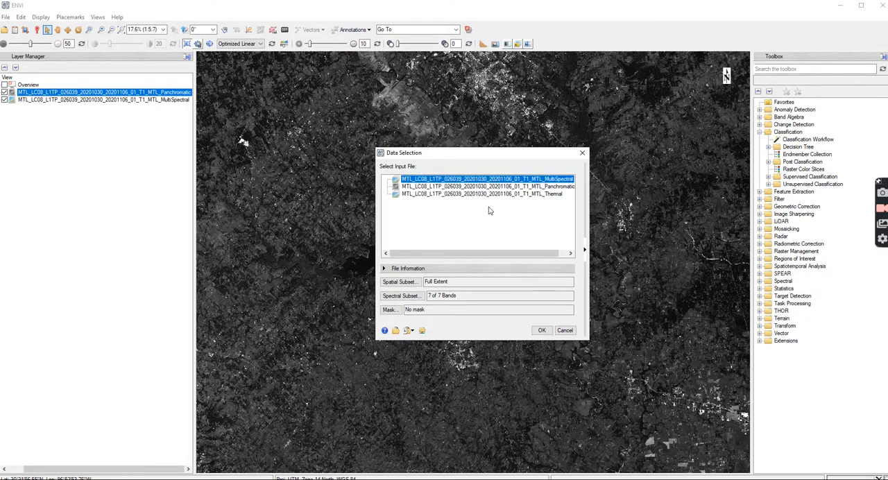
left_click(580, 152)
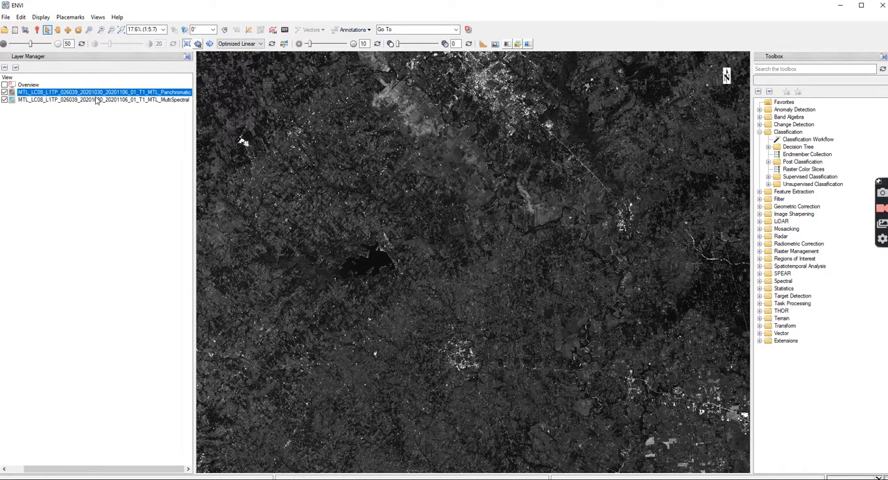
left_click(5, 17)
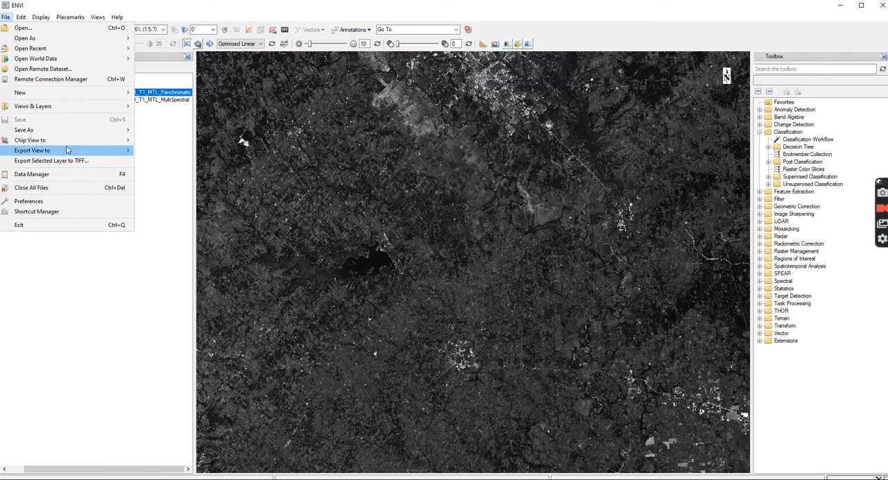
mouse_move(69, 134)
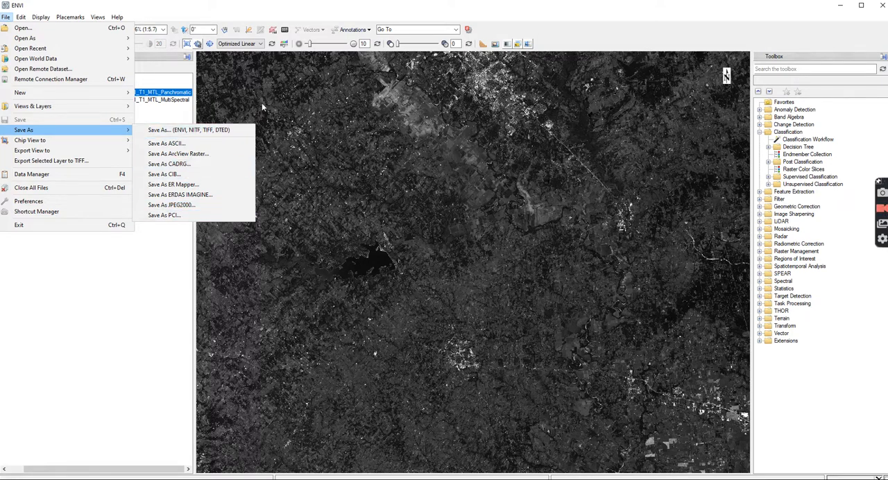
left_click(345, 9)
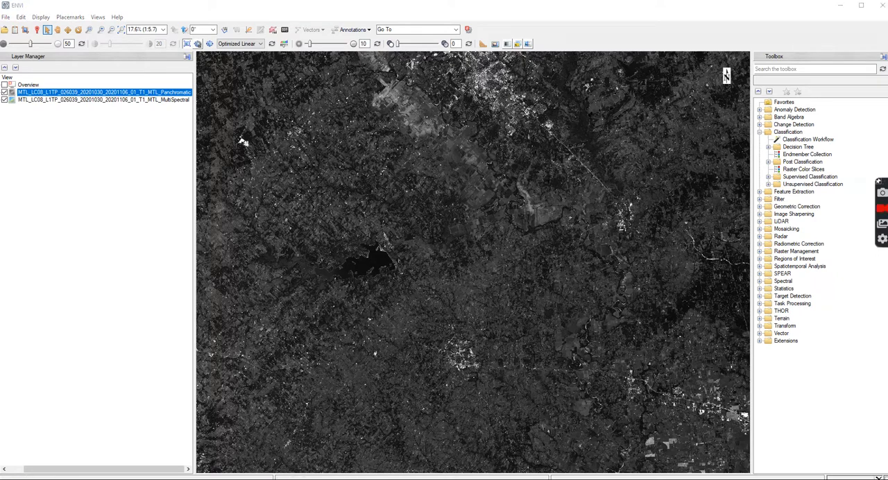
Switch to File Explorer to view the image folders in SURV342\Demo, then move its window out of the way.
key("super+e")
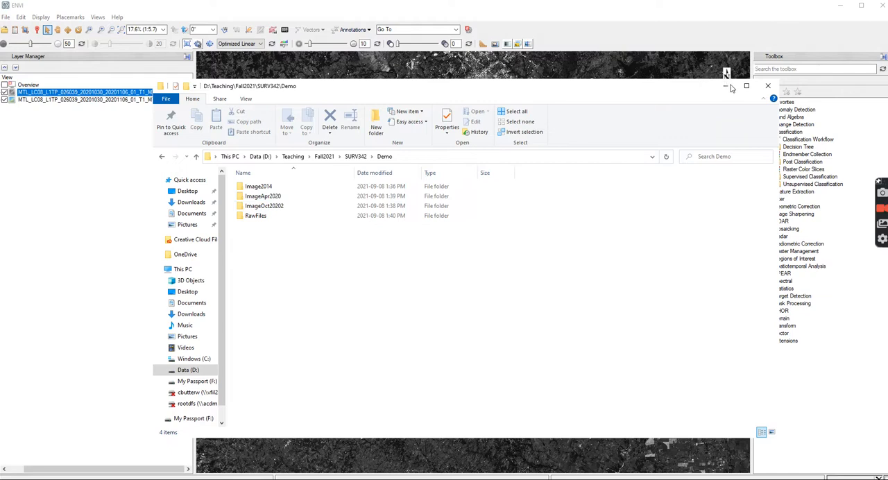
left_click_drag(558, 88, 887, 71)
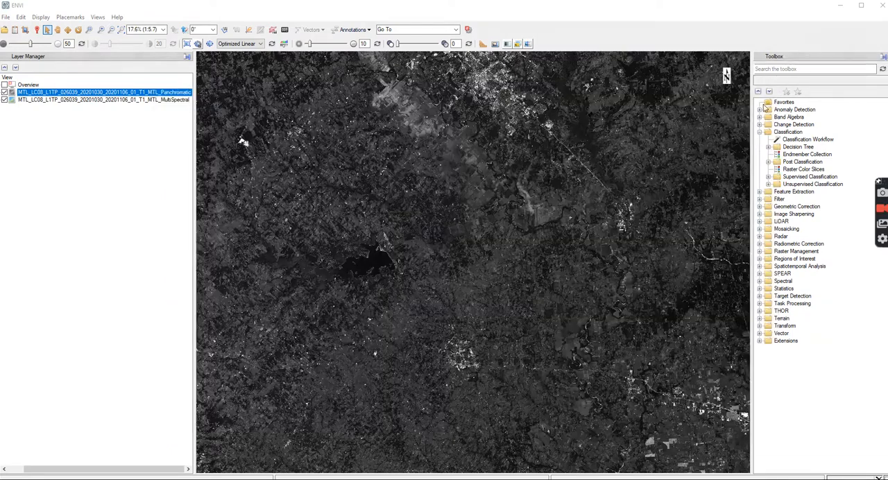
Select the multispectral layer and start Save As for the ENVI, NITF, TIFF and DTED formats.
left_click(104, 102)
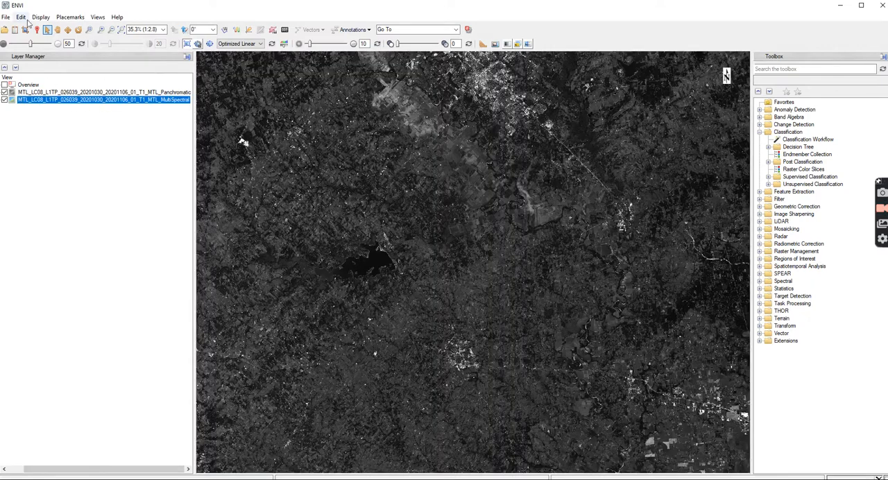
left_click(7, 18)
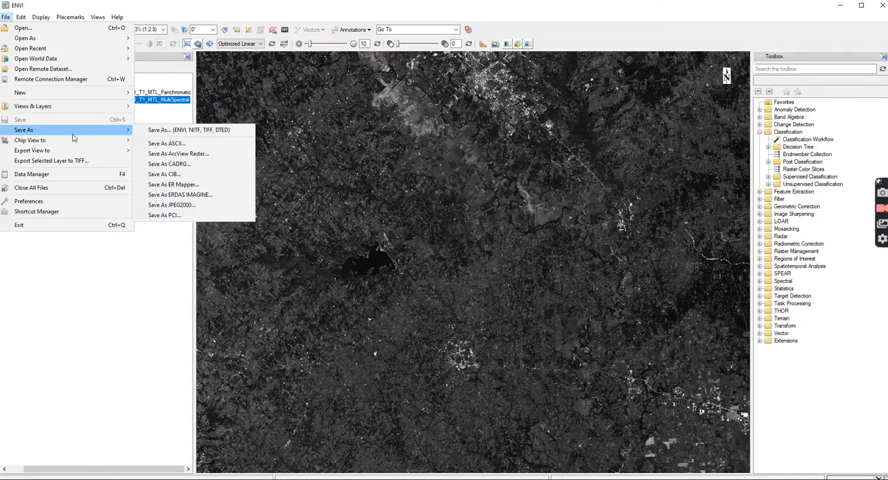
left_click(152, 131)
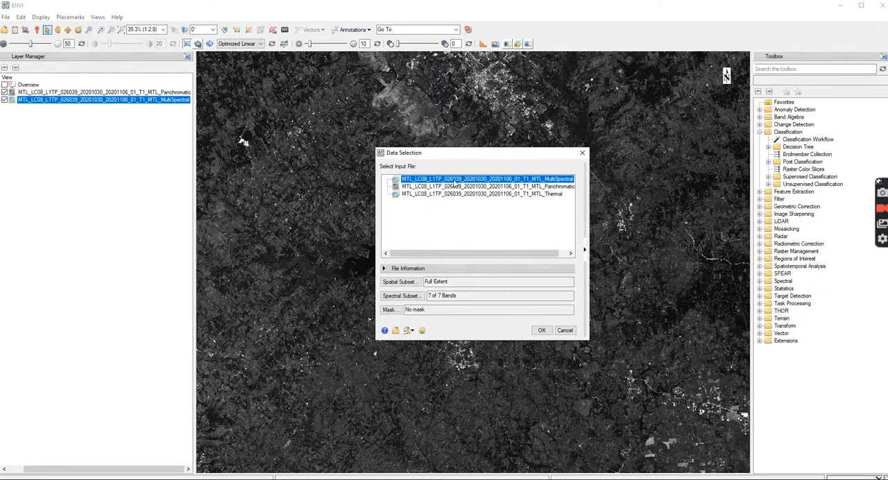
left_click(400, 335)
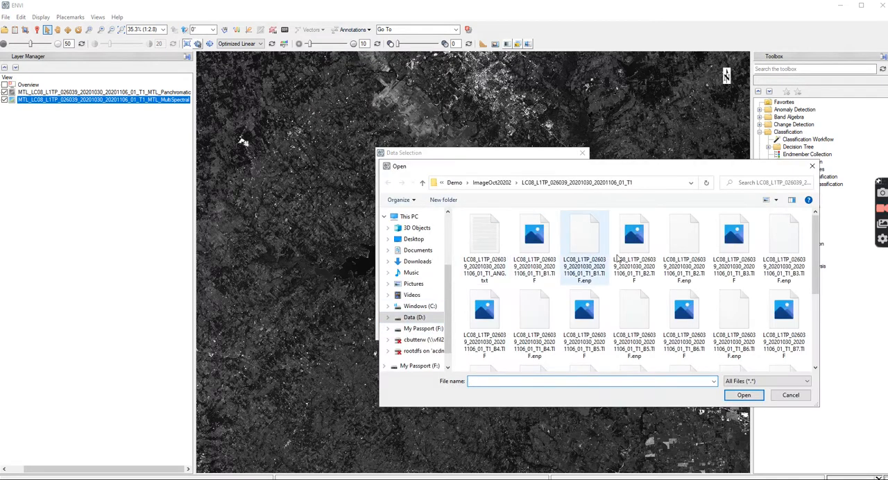
left_click(492, 182)
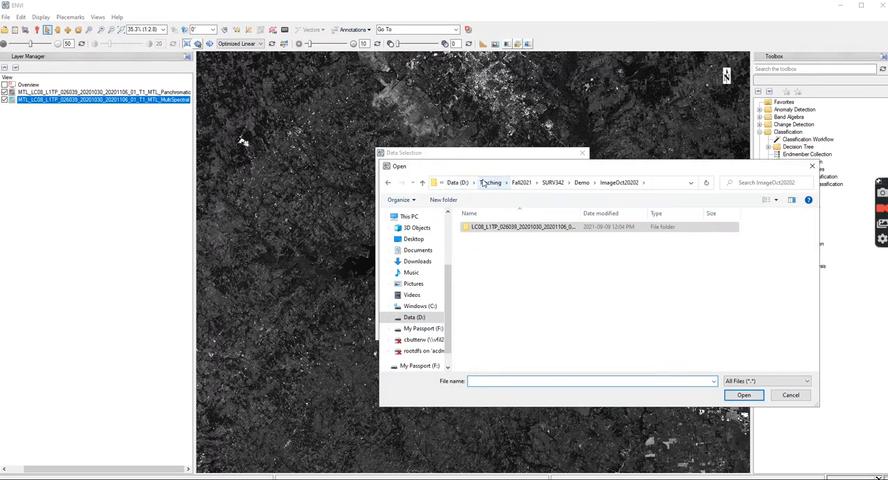
left_click(581, 183)
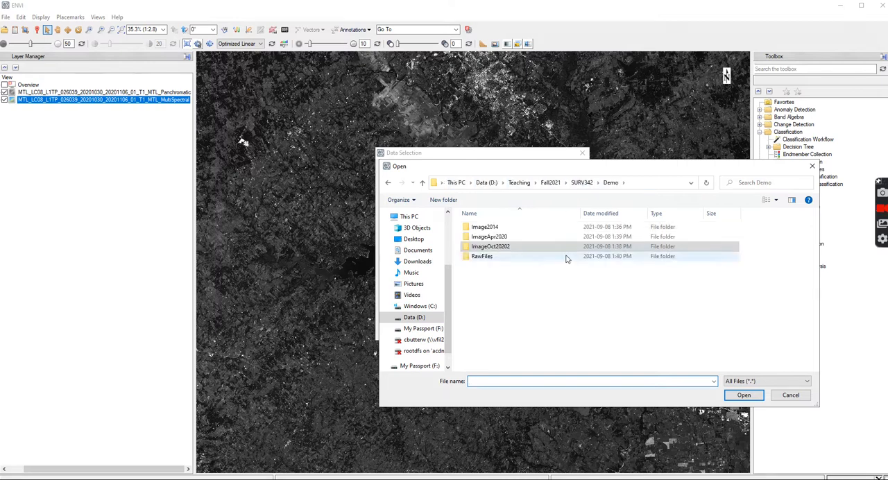
left_click(555, 293)
left_click(518, 382)
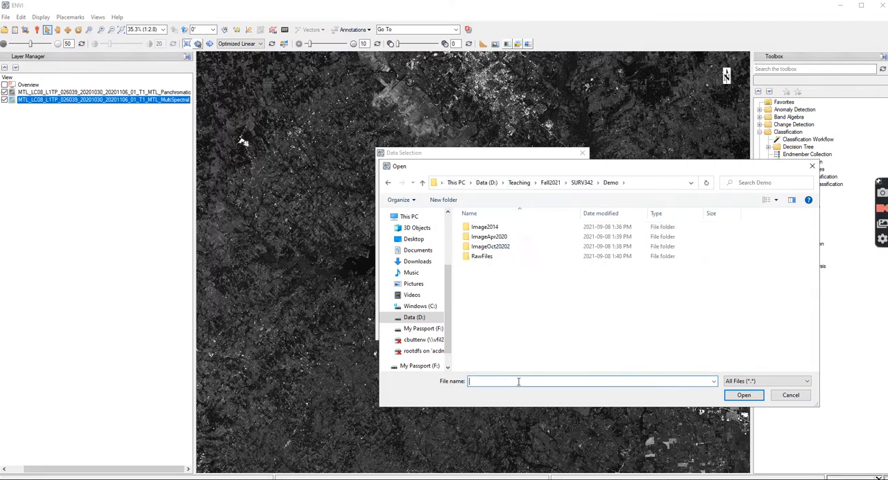
type("MultispectralOct2020")
left_click(758, 399)
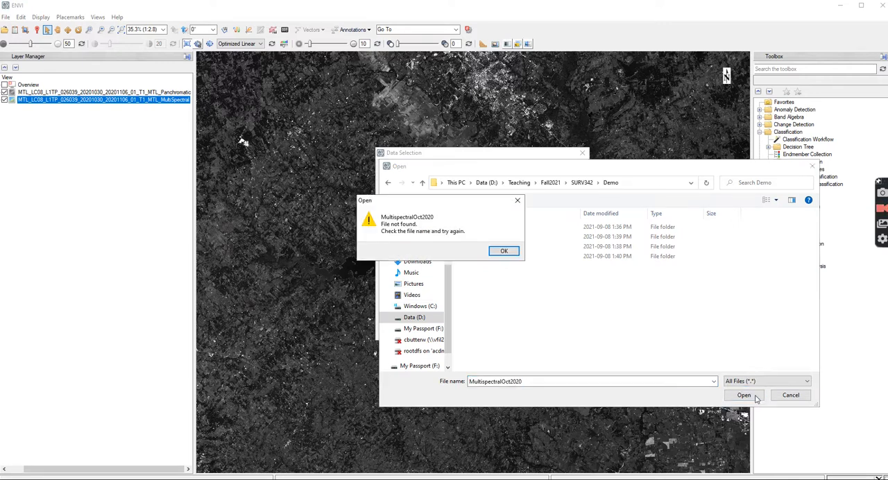
left_click(504, 251)
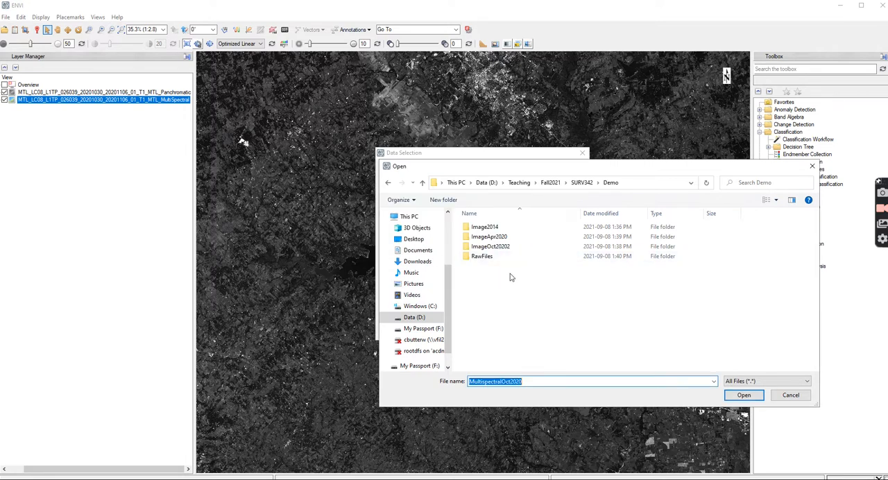
left_click(791, 395)
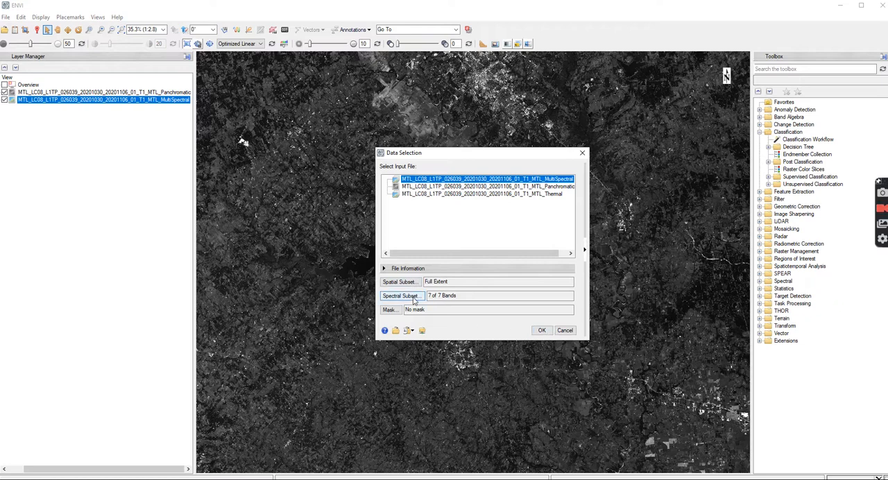
Review the multispectral dataset's file information, accept it at full extent with all 7 bands, and choose ENVI as the output format.
left_click(386, 269)
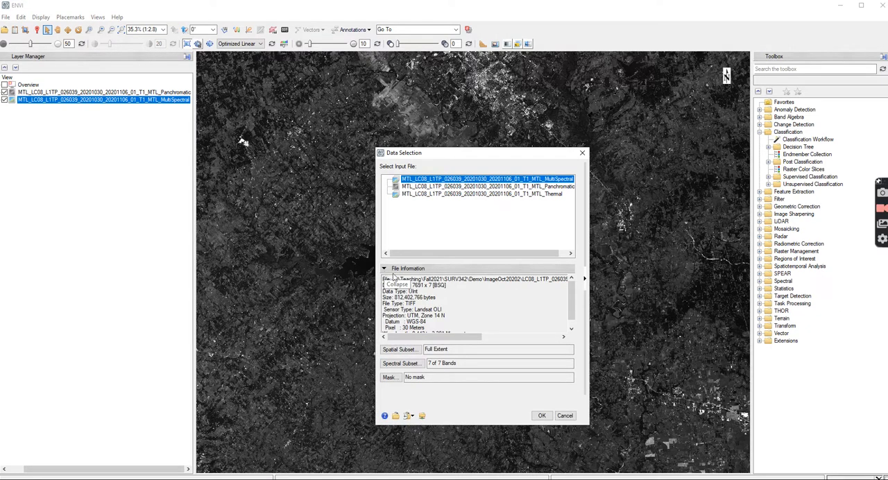
left_click_drag(409, 284, 492, 278)
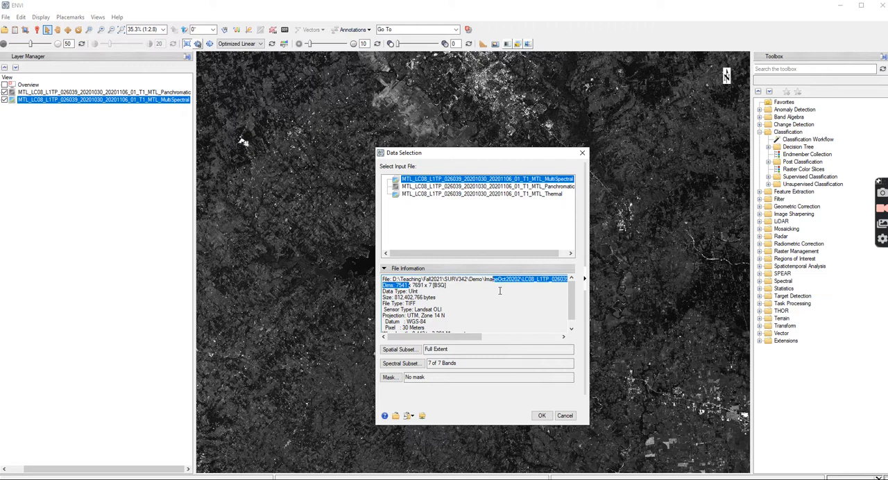
left_click(500, 291)
left_click(542, 416)
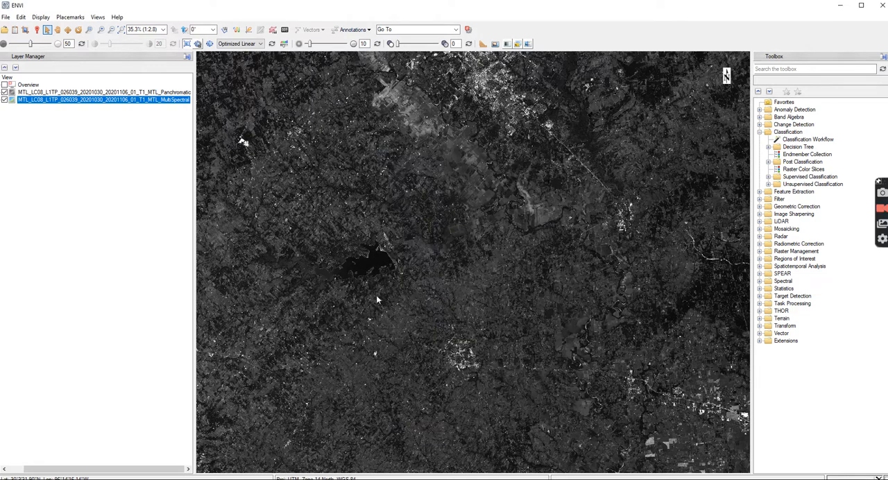
left_click(427, 213)
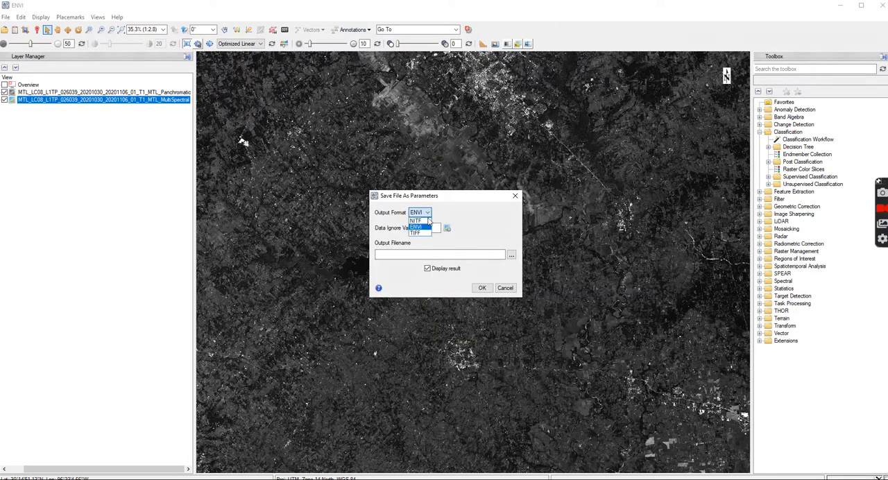
left_click(419, 227)
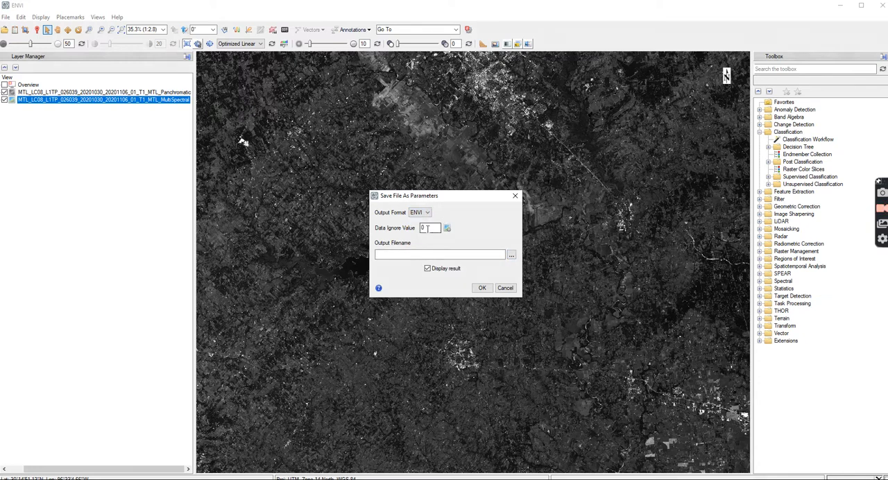
Browse for the output filename and set the destination to D:\Teaching\Fall2021\SURV342\Demo.
left_click(512, 256)
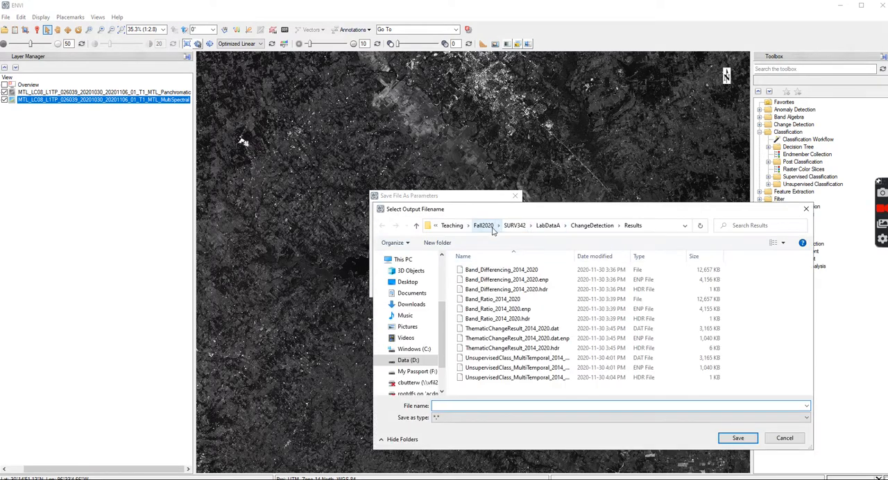
left_click(485, 226)
left_click(514, 226)
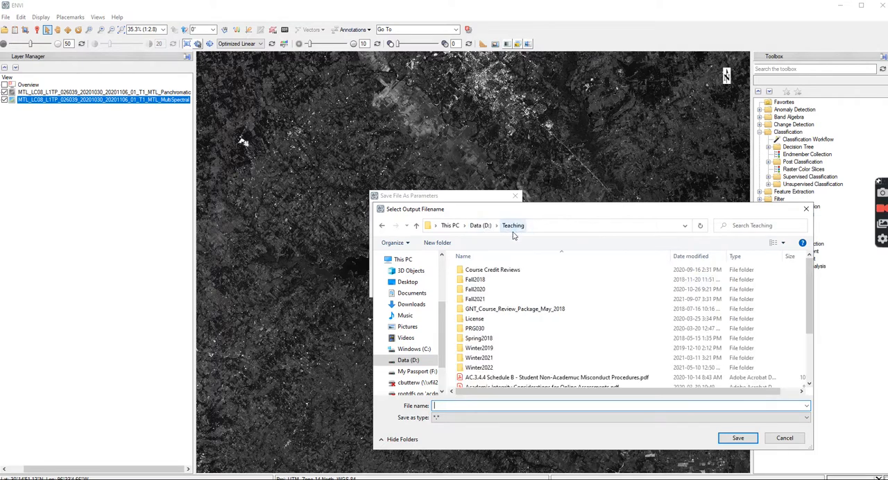
double_click(492, 299)
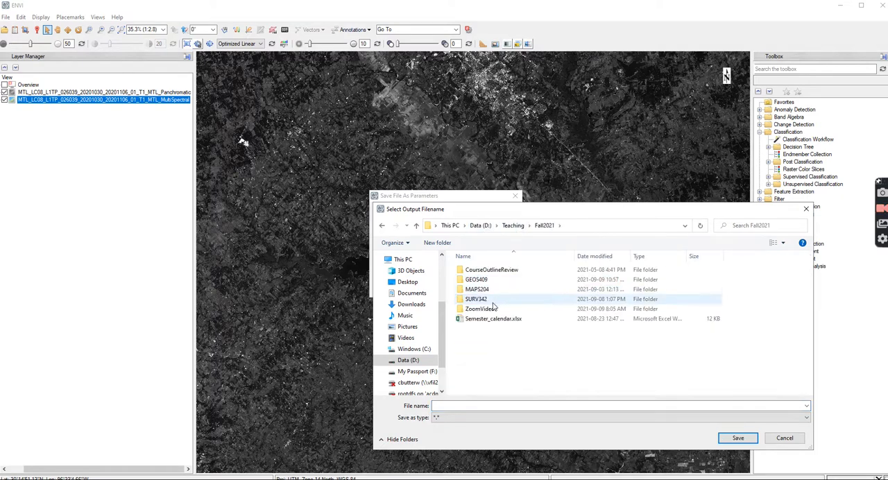
double_click(493, 301)
double_click(481, 279)
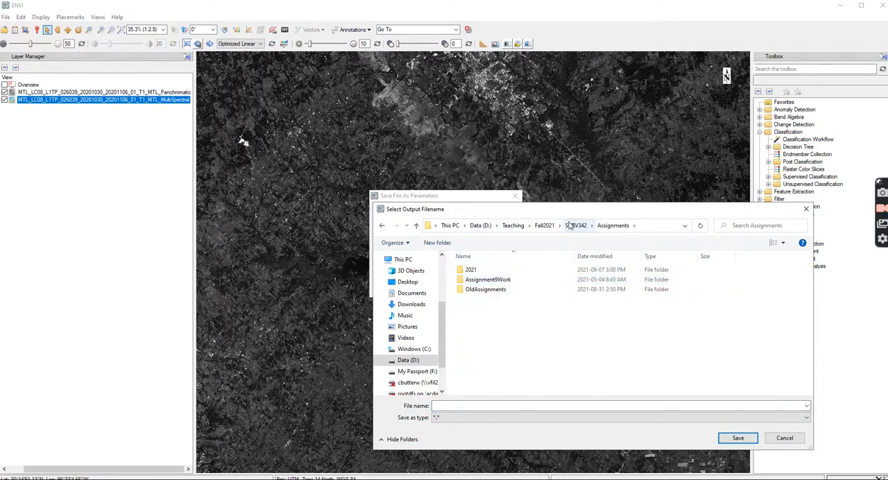
left_click(575, 225)
double_click(473, 289)
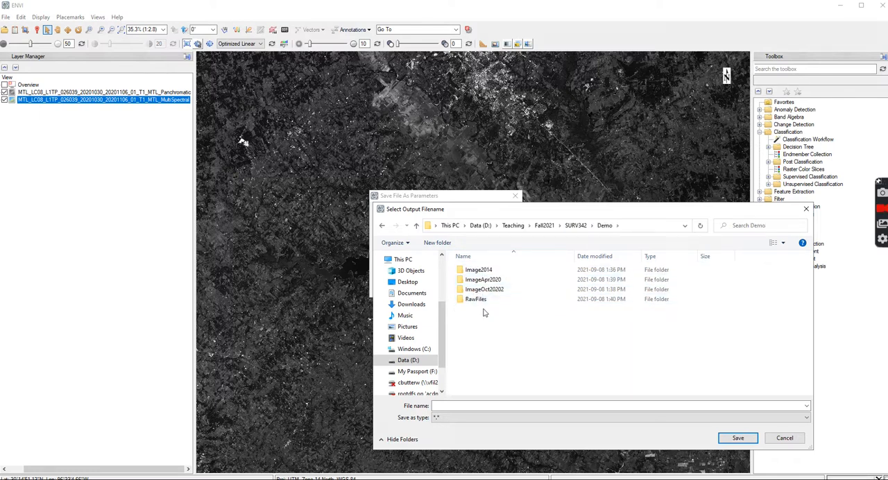
Create a new folder named StackedData inside the Demo folder.
right_click(485, 313)
mouse_move(450, 411)
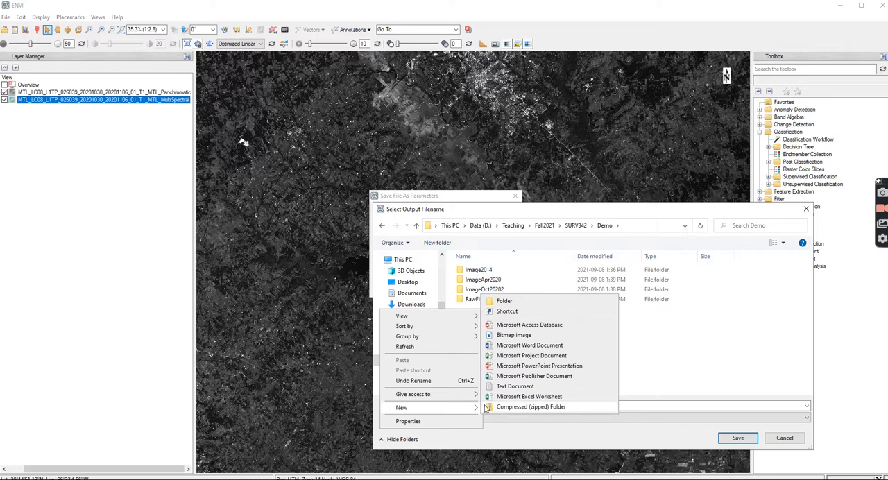
left_click(504, 301)
type("StackedData")
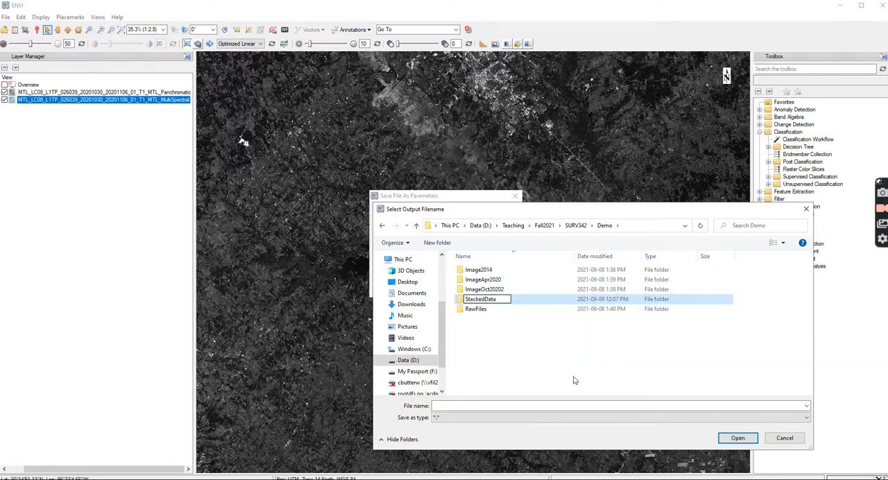
left_click(517, 406)
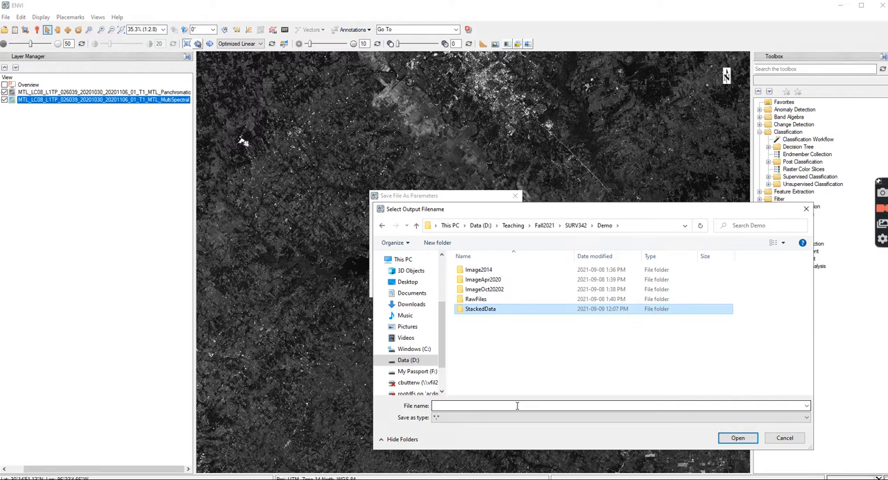
Save the multispectral dataset as Multispectral_Oct2020 in the StackedData folder without displaying the result.
double_click(490, 316)
left_click(466, 417)
left_click(467, 403)
left_click(466, 404)
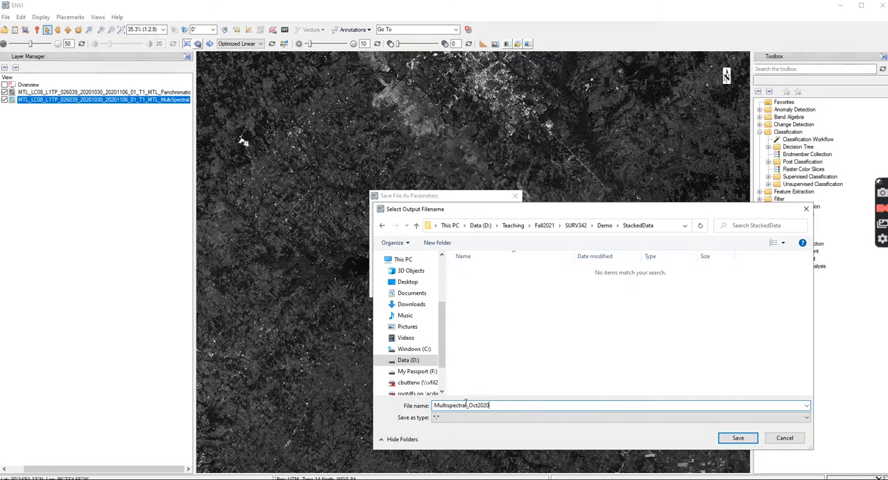
left_click(739, 438)
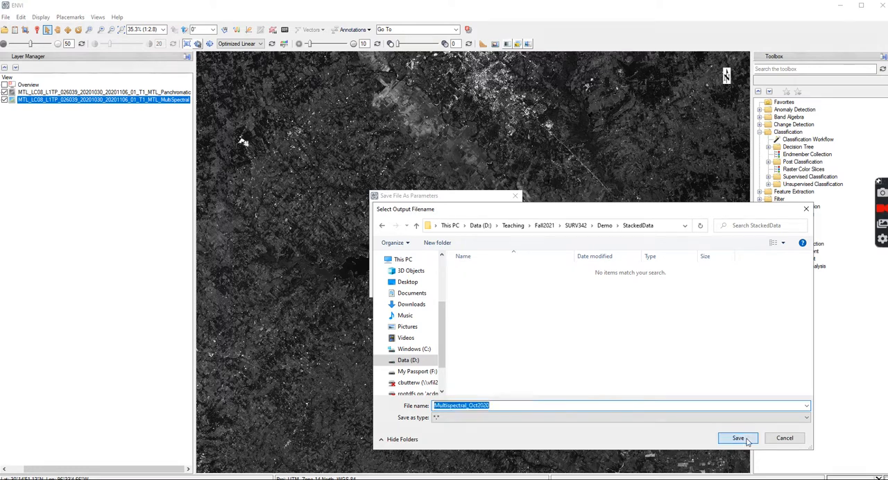
left_click(427, 268)
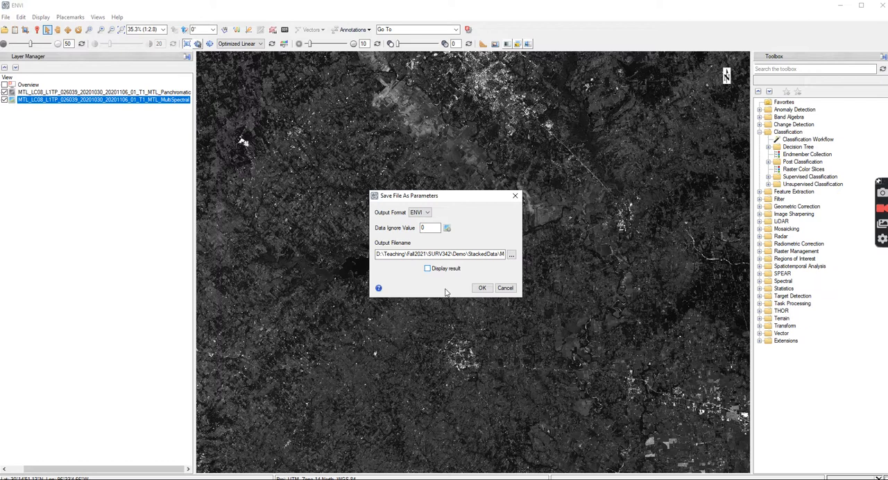
left_click(482, 287)
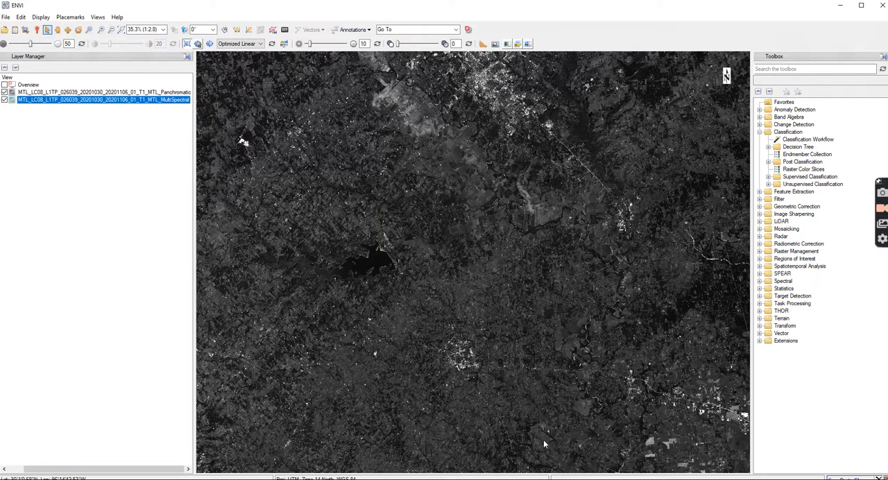
Switch to File Explorer to check the StackedData folder for the exported file, and close its window.
left_click_drag(887, 132, 493, 36)
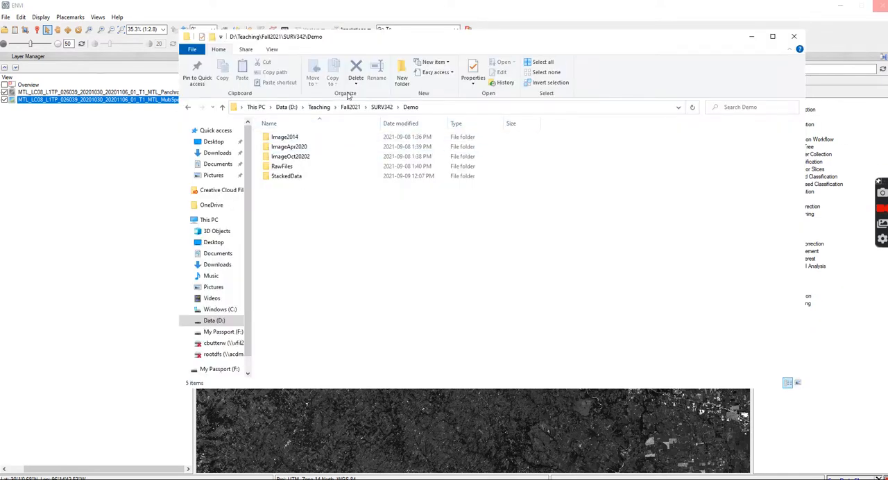
double_click(283, 176)
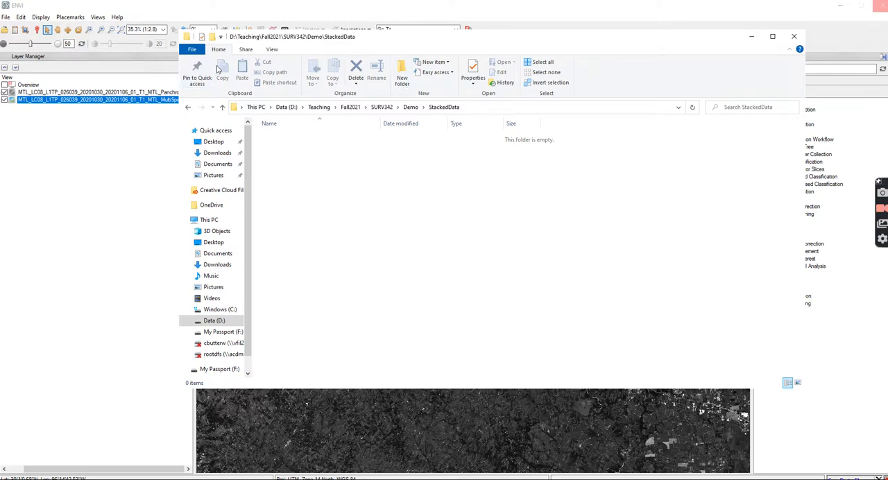
left_click(412, 108)
double_click(292, 178)
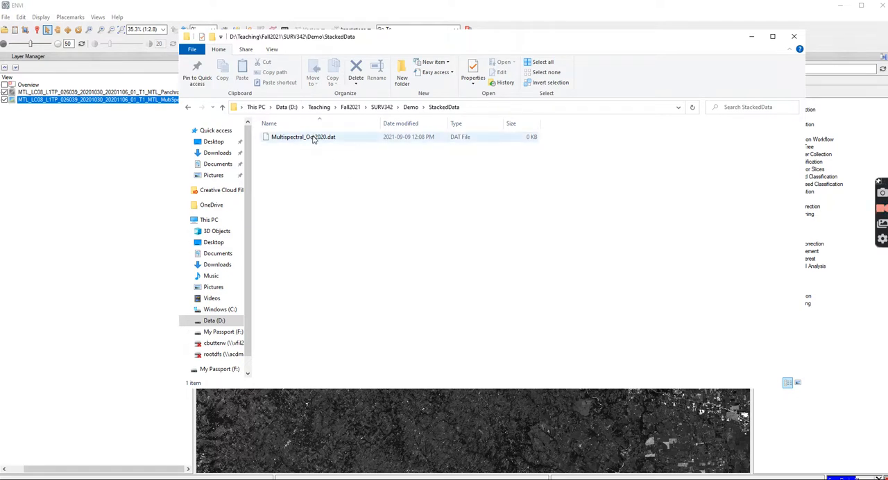
left_click(796, 38)
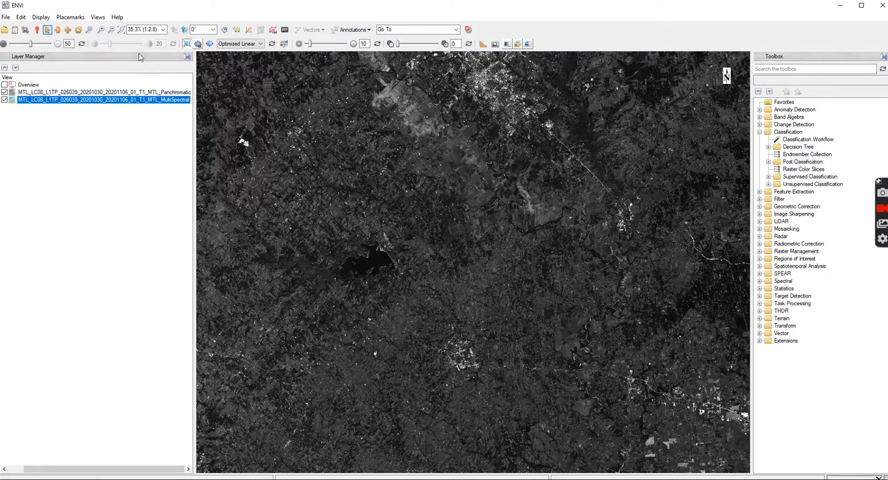
Open the Data Manager and close all loaded files, confirming the closure.
left_click(20, 31)
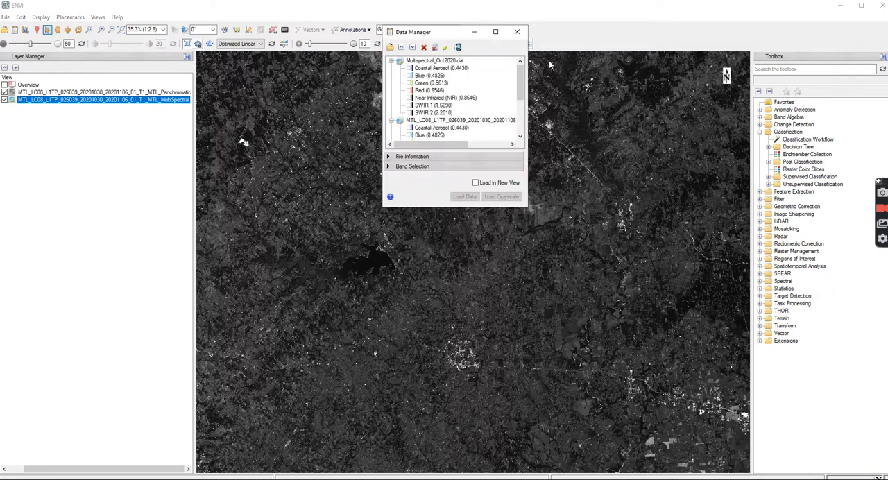
left_click(423, 47)
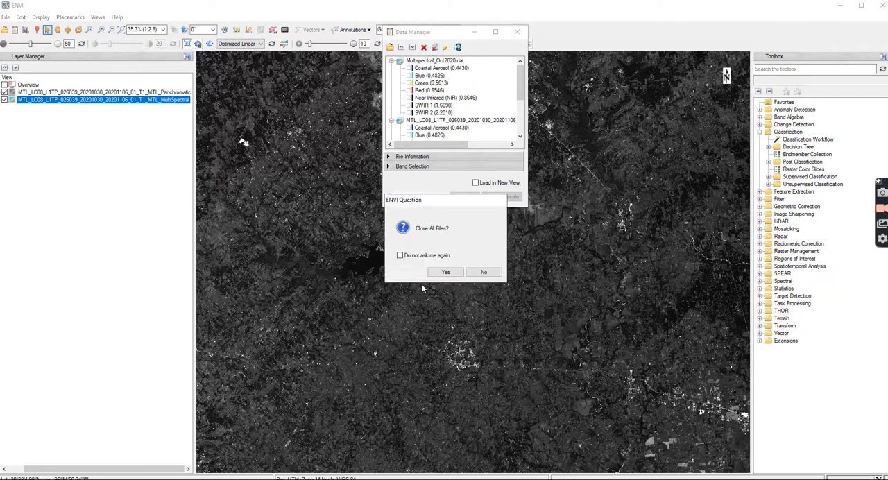
left_click(444, 272)
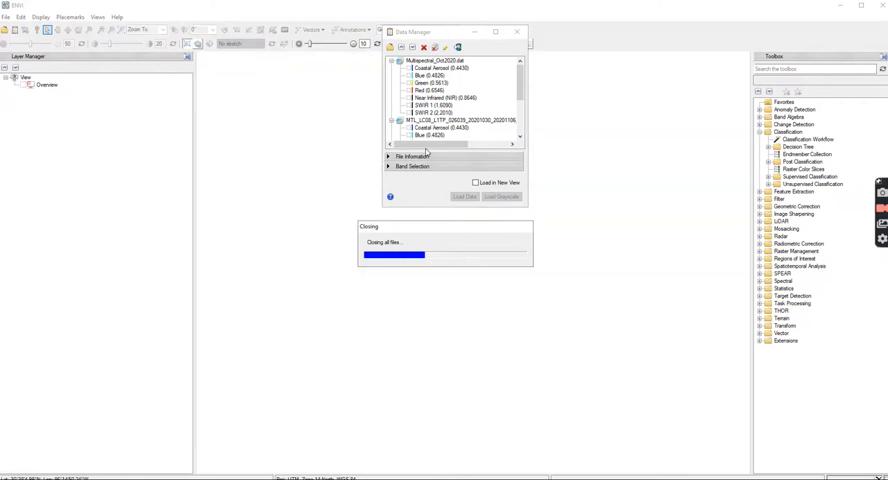
Load Multispectral_Oct2020.dat from the Demo\StackedData folder through the Data Manager, and close the Data Manager.
left_click(390, 47)
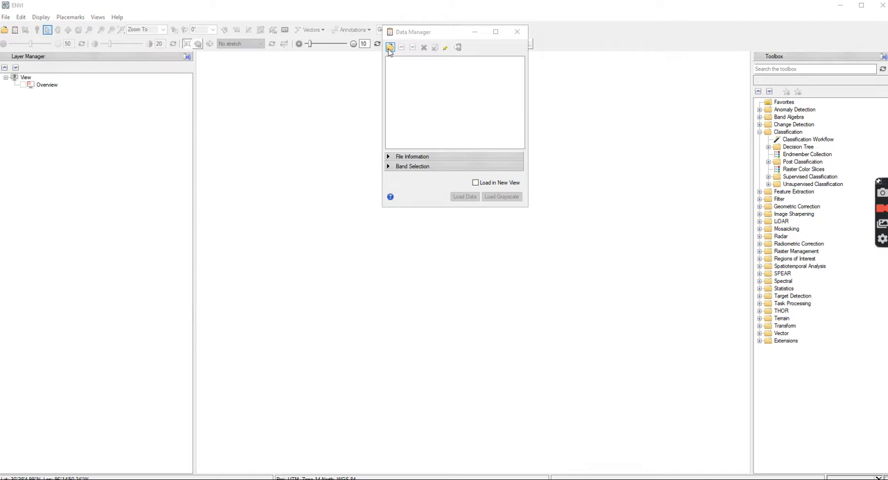
left_click(494, 62)
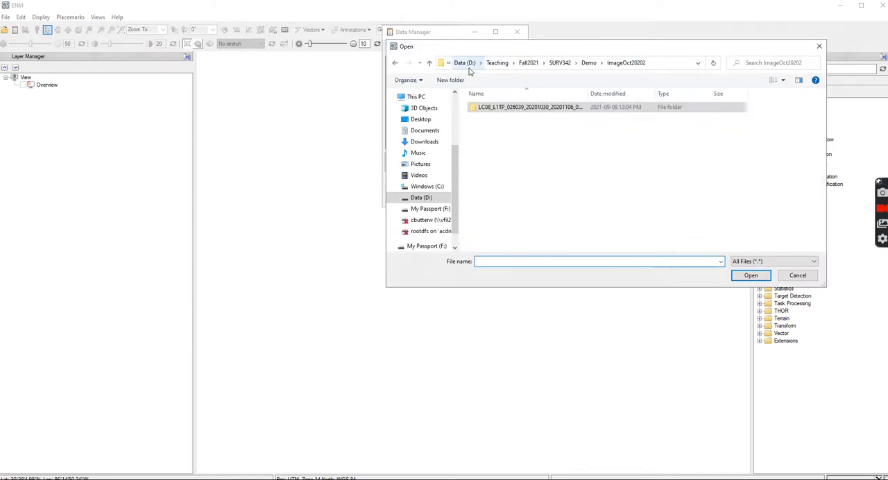
left_click(466, 63)
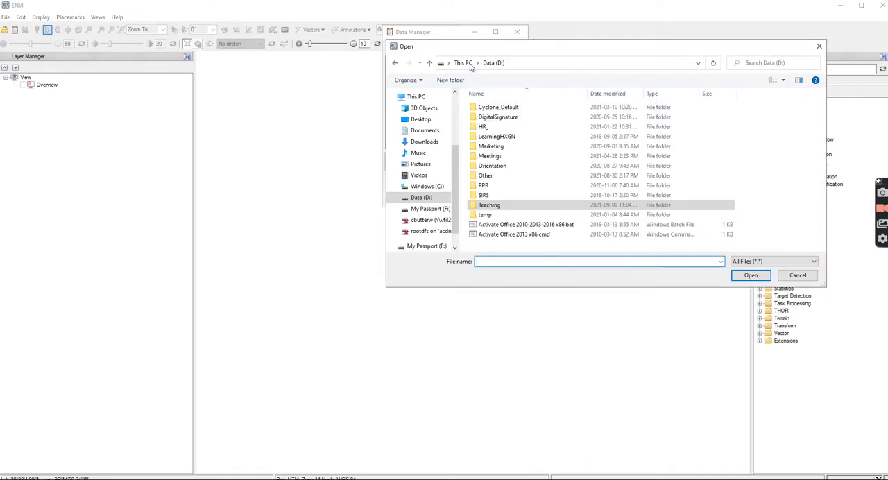
double_click(497, 205)
double_click(498, 137)
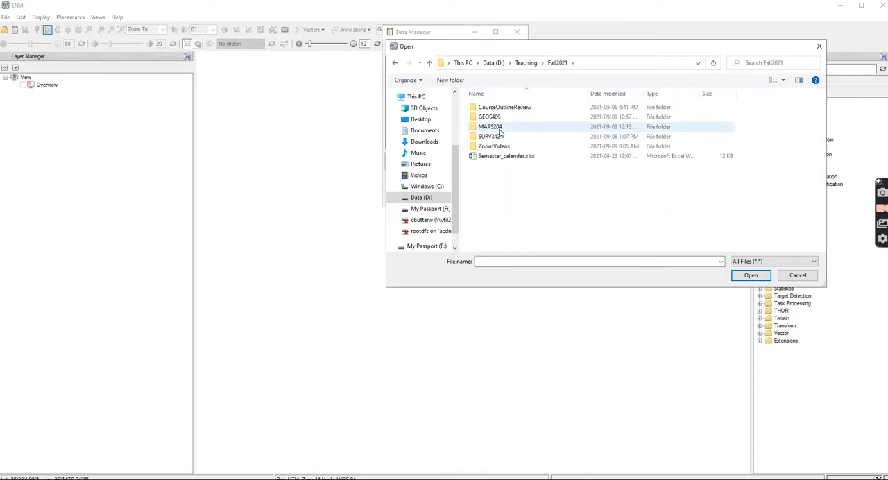
double_click(489, 137)
double_click(492, 127)
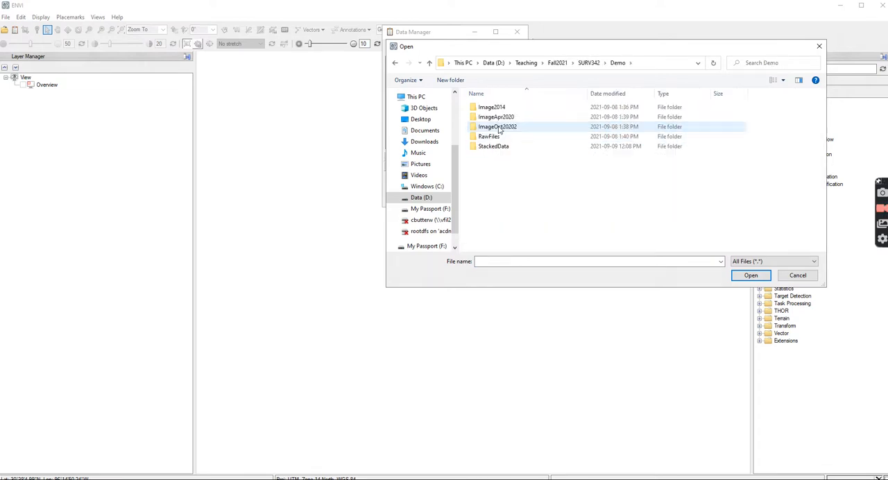
double_click(505, 147)
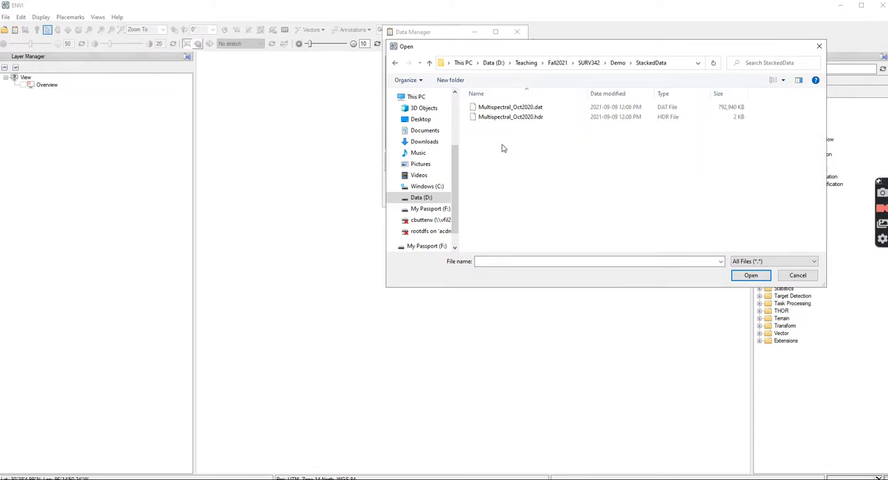
left_click(515, 108)
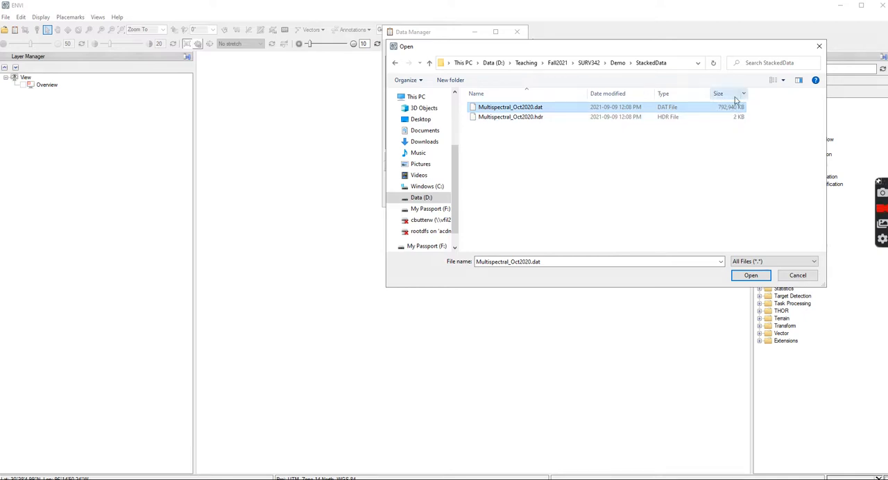
left_click(751, 276)
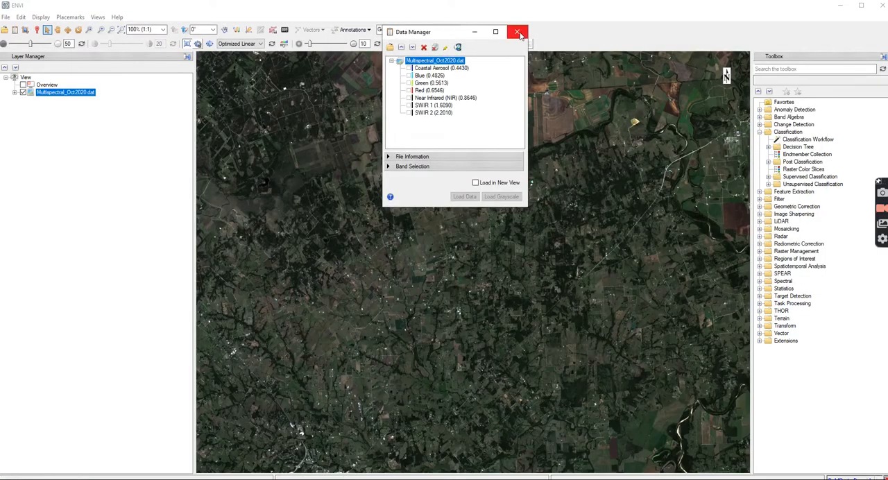
left_click(517, 32)
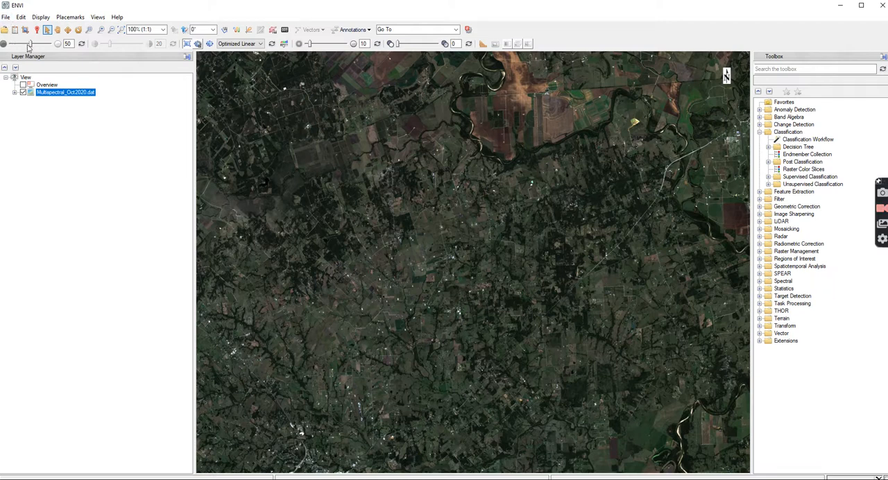
Load the original October 2020 scene from its MTL.txt file in the ImageOct20202 subfolder.
left_click(6, 18)
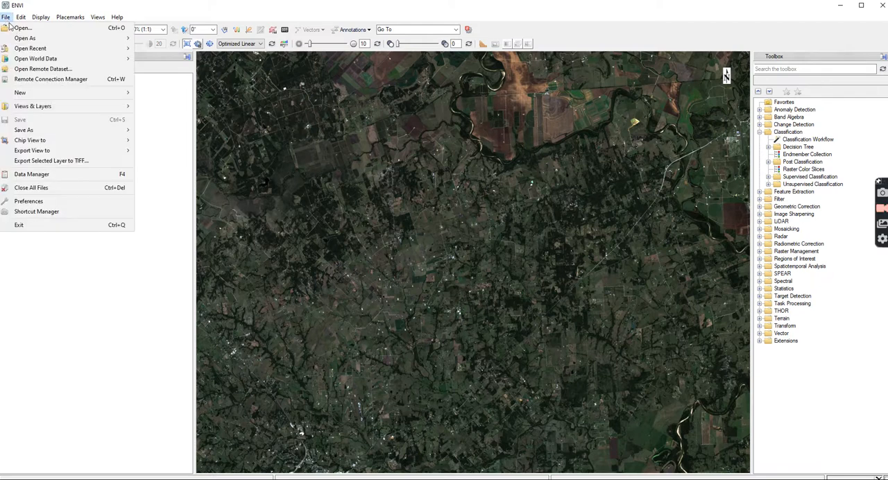
mouse_move(41, 16)
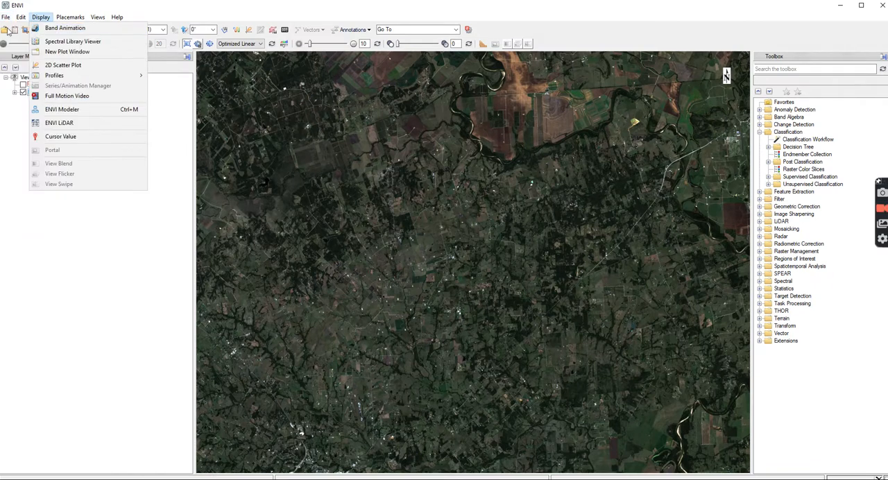
left_click(6, 29)
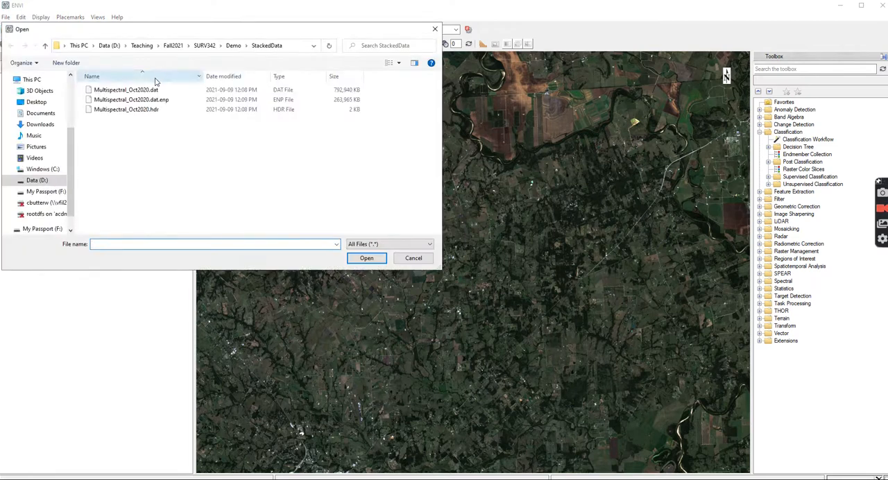
left_click(234, 45)
double_click(125, 109)
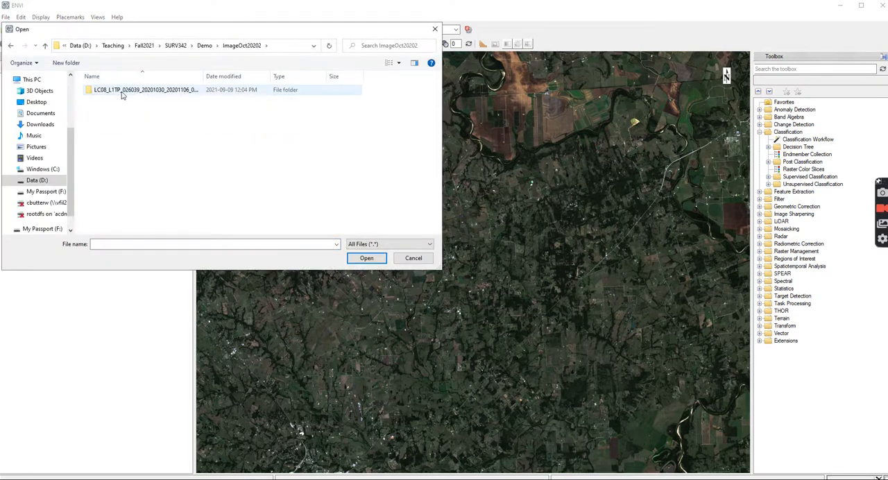
double_click(123, 91)
scroll(416, 174, "down", 3)
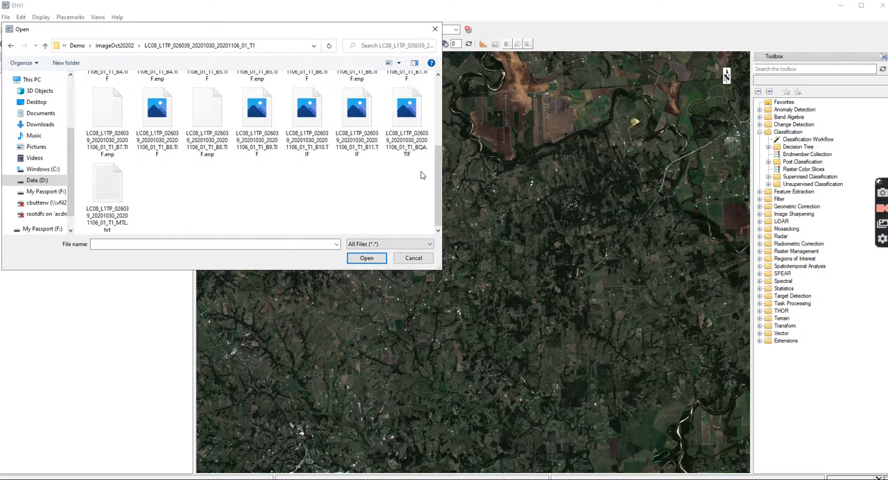
double_click(104, 197)
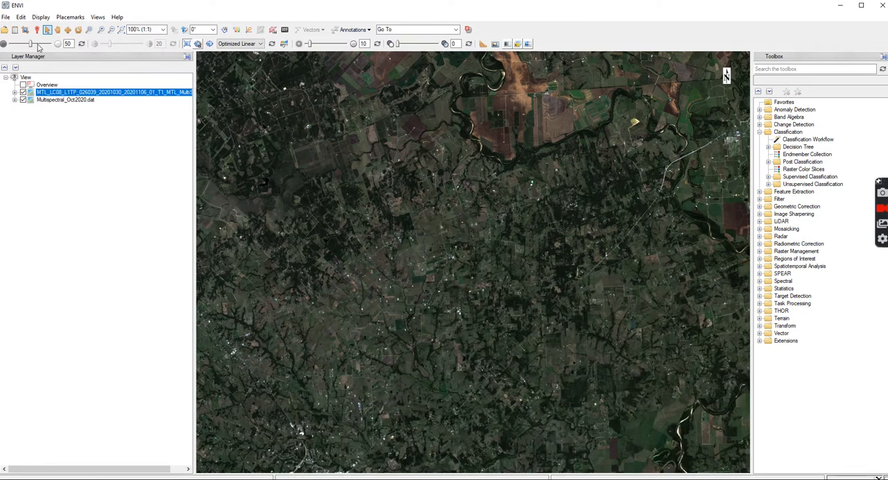
Open the Data Manager and save the original scene's Thermal dataset in ENVI format as Thermal_Oct2020 in the Demo\StackedData folder.
left_click(15, 29)
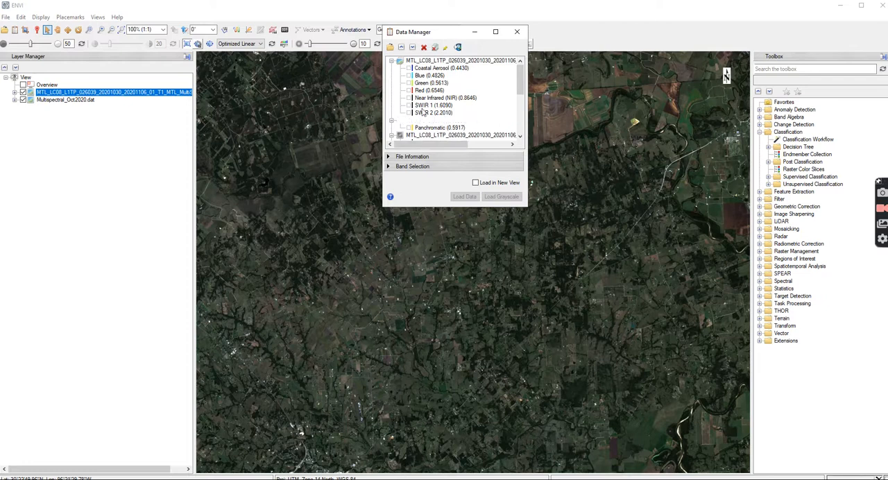
left_click(5, 17)
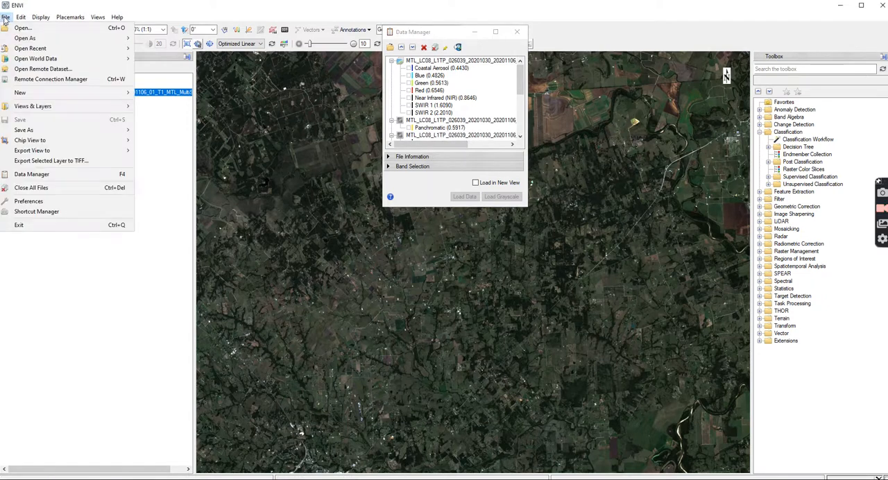
mouse_move(46, 132)
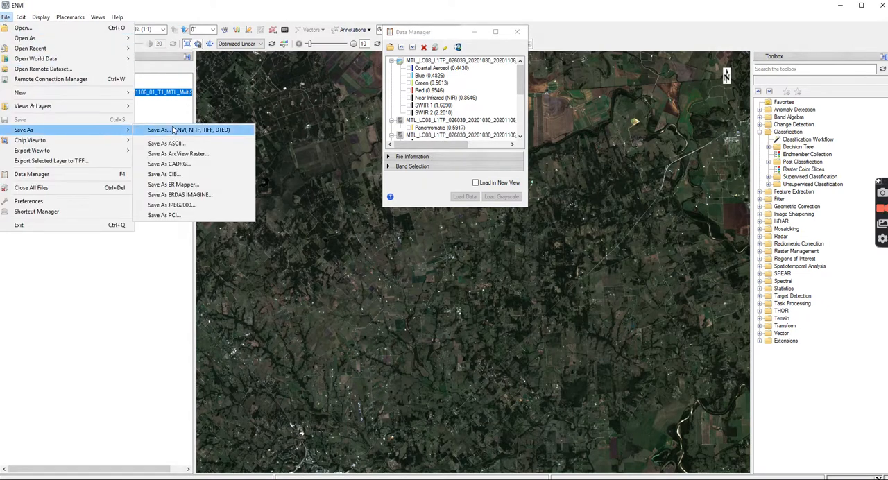
left_click(175, 129)
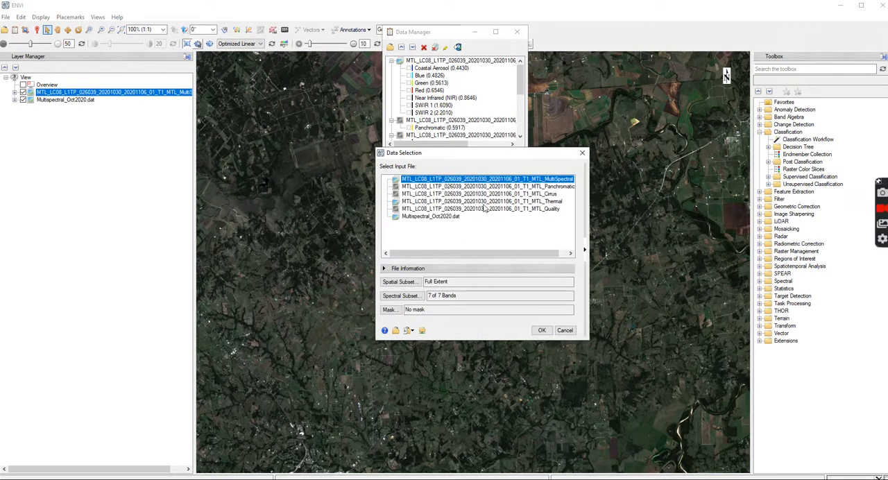
left_click(486, 202)
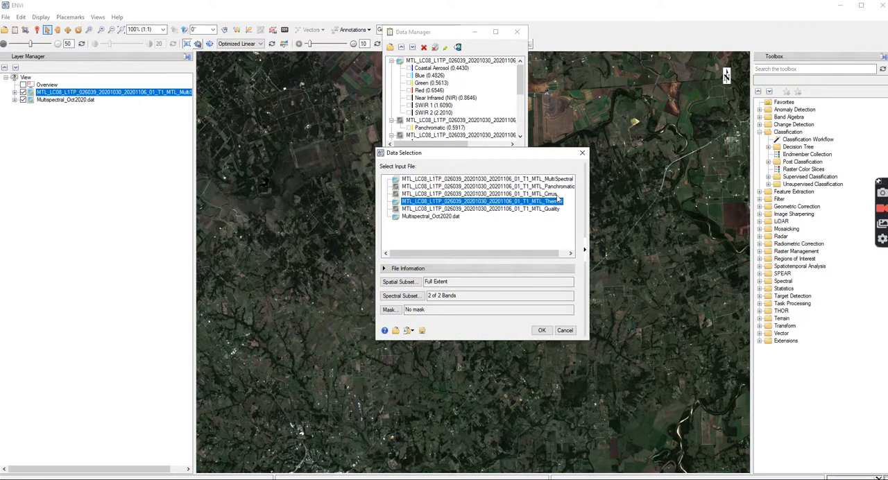
left_click(542, 331)
left_click(511, 255)
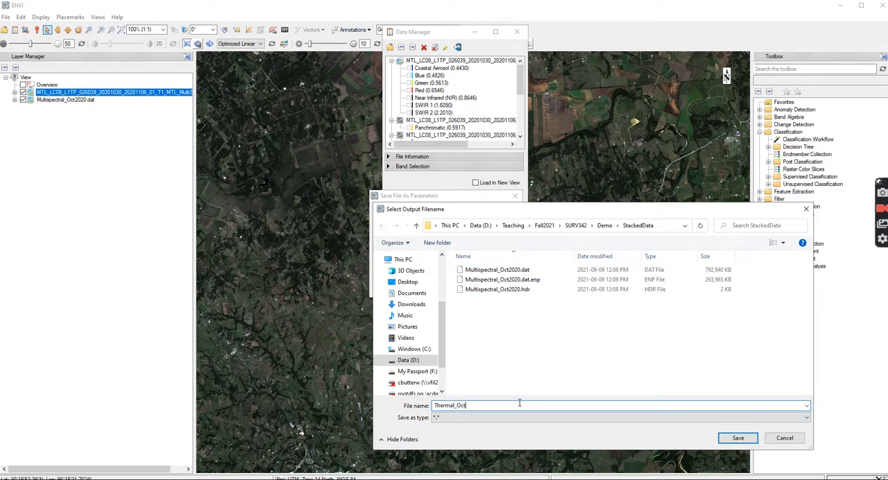
left_click(727, 438)
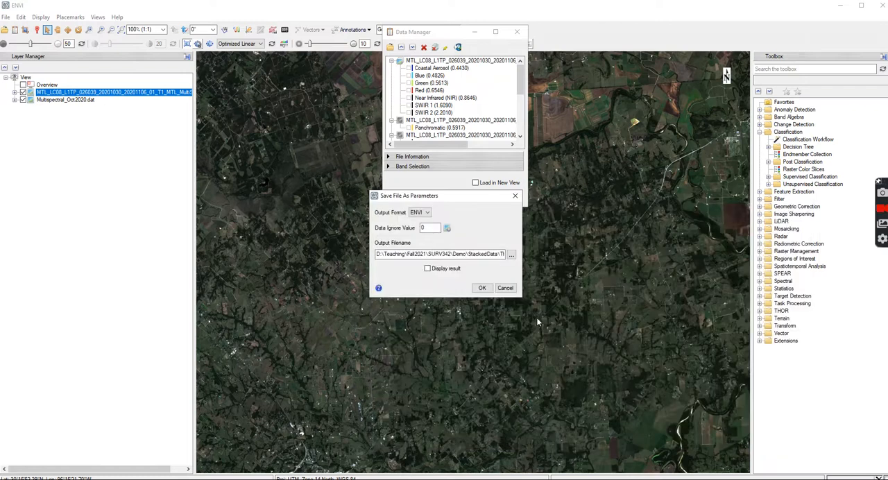
left_click(481, 288)
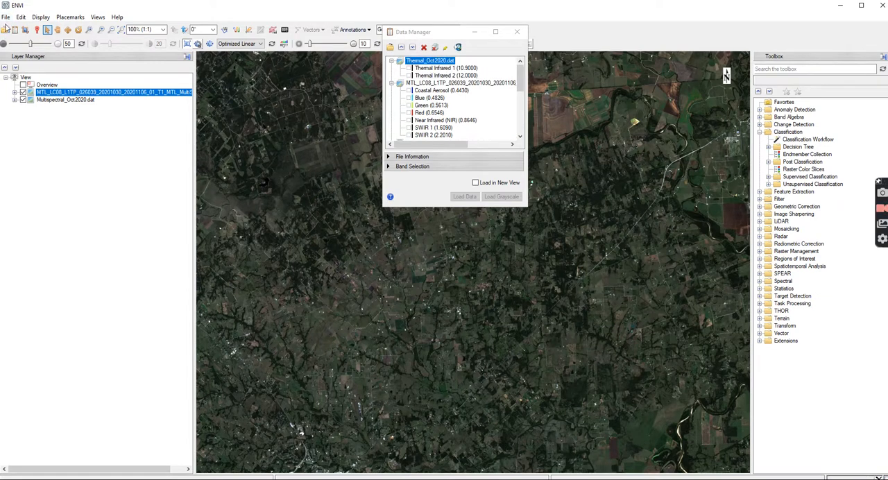
Save the original scene's Panchromatic dataset in ENVI format as Panchromatic_Oct2020 in the StackedData folder.
left_click(5, 17)
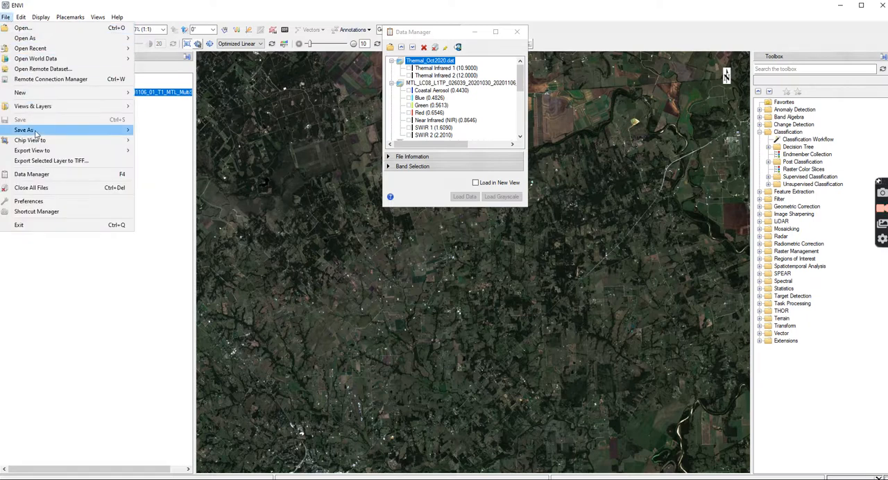
mouse_move(52, 131)
left_click(179, 131)
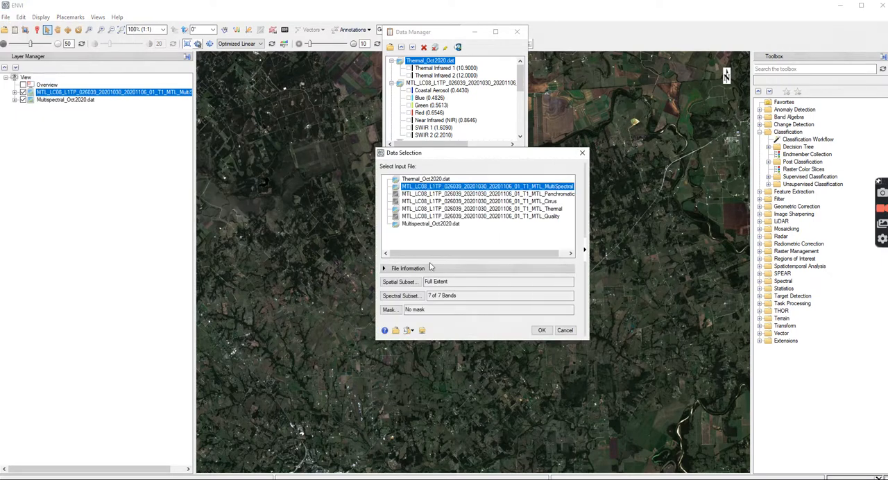
left_click(517, 195)
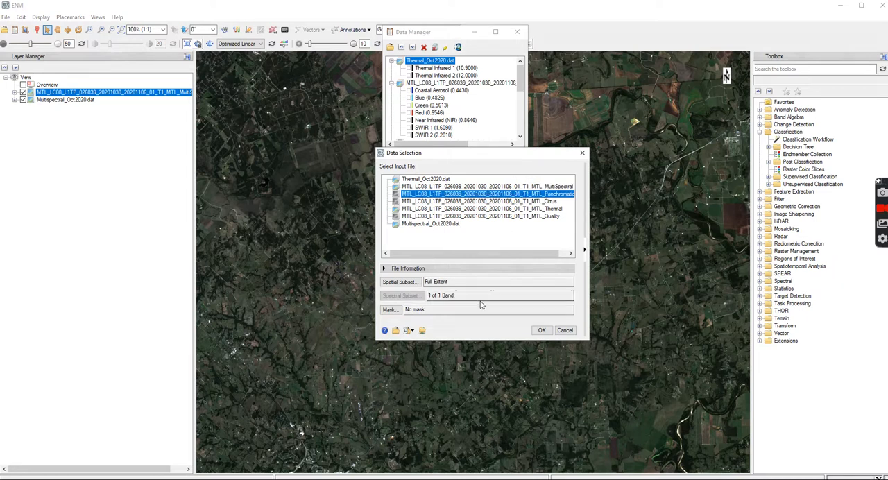
left_click(542, 331)
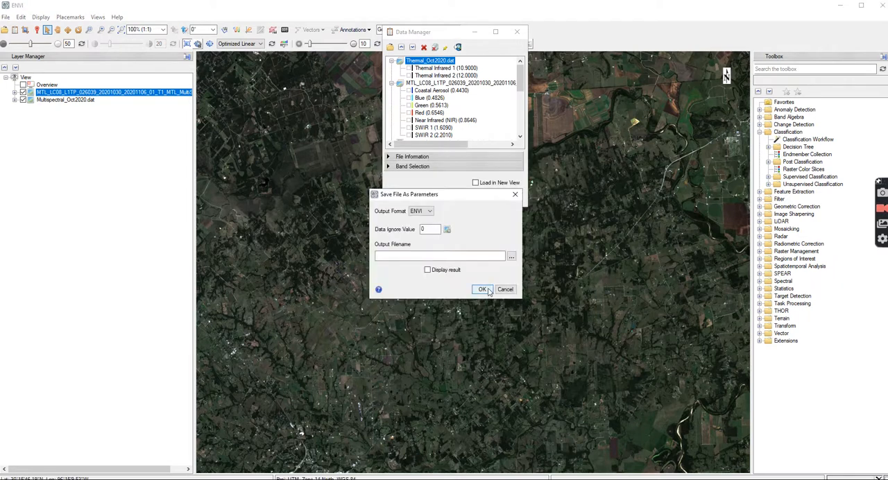
left_click(512, 257)
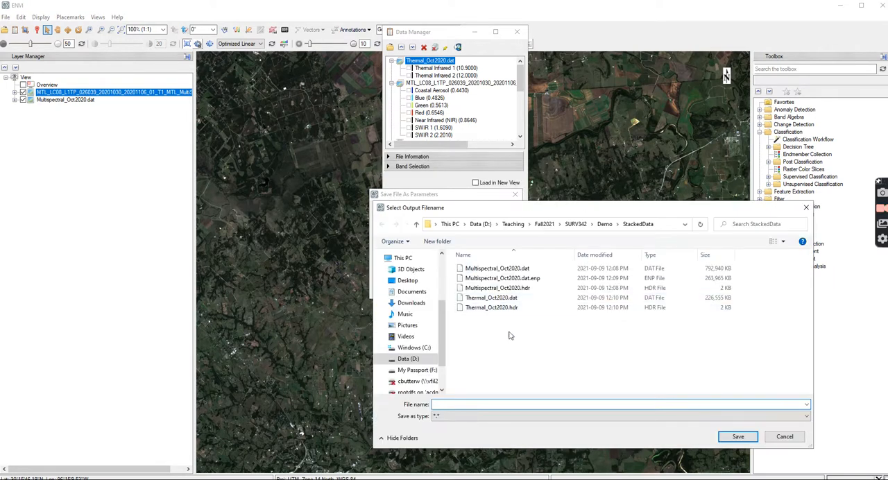
type("Panchromatic_Oct2020")
left_click(738, 436)
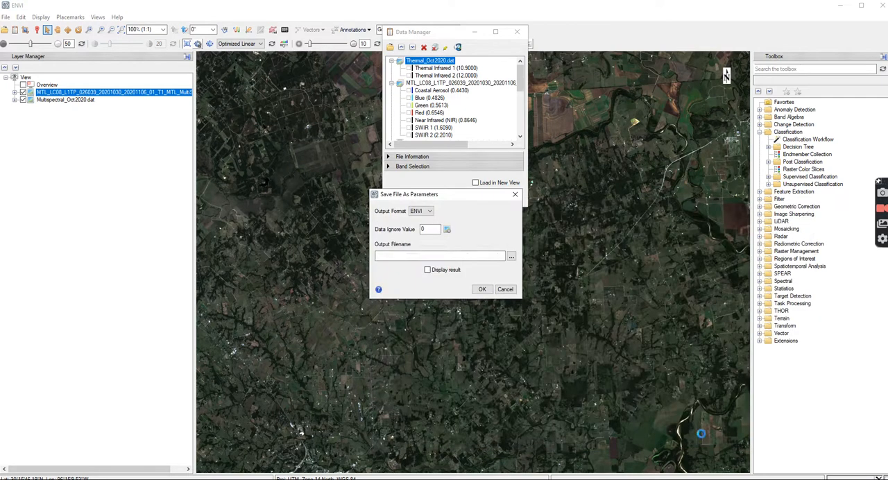
left_click(482, 290)
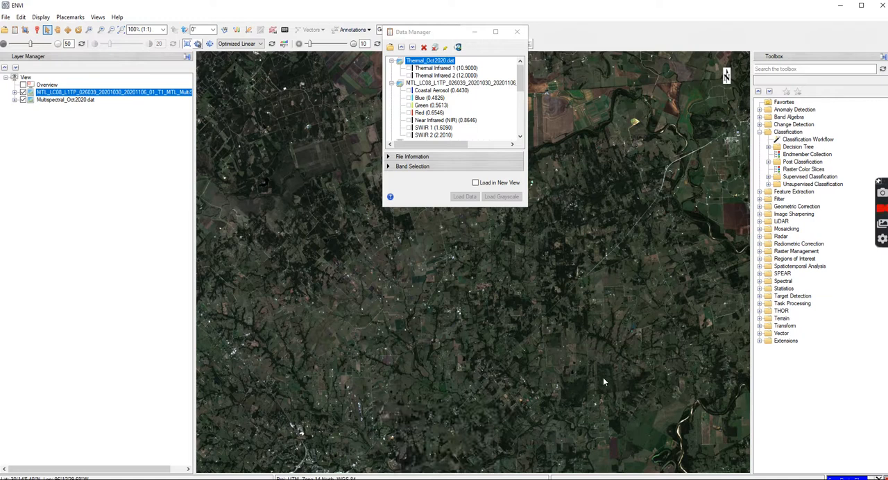
Switch to File Explorer, examine the exported files in D:\Teaching\Fall2021\SURV342\Demo\StackedData, and close the window.
left_click(336, 479)
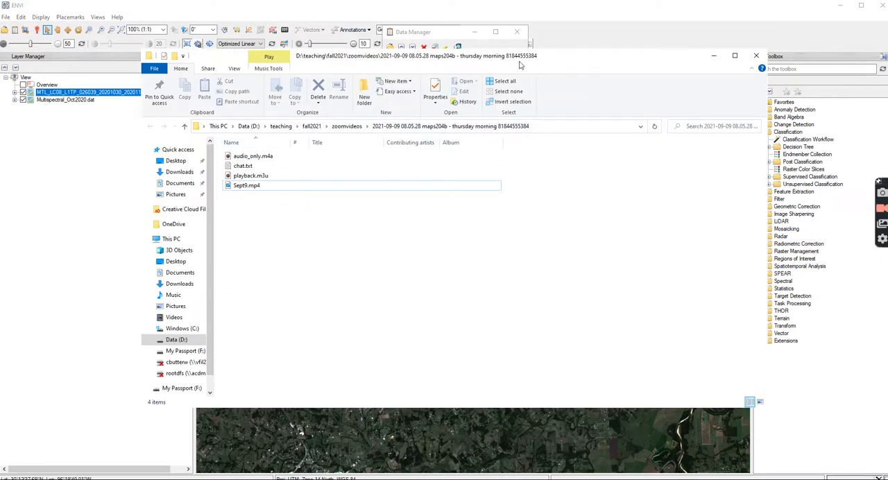
left_click(336, 479)
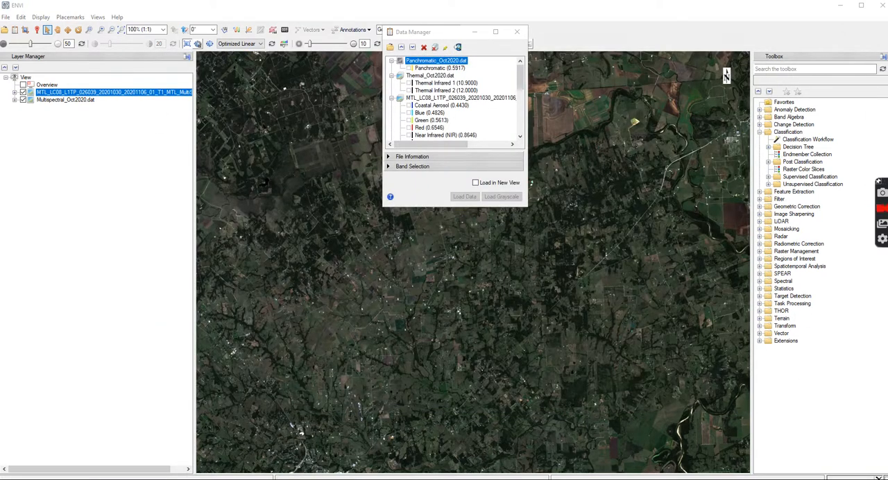
right_click(446, 479)
left_click(430, 442)
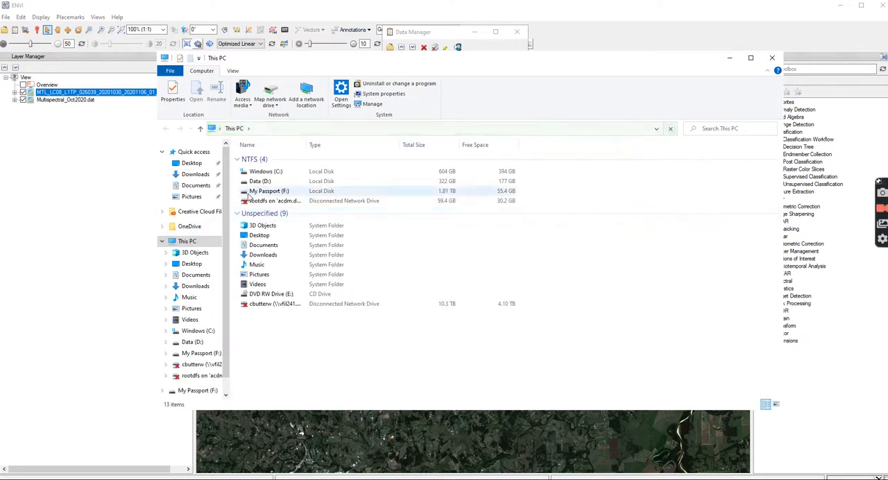
double_click(264, 181)
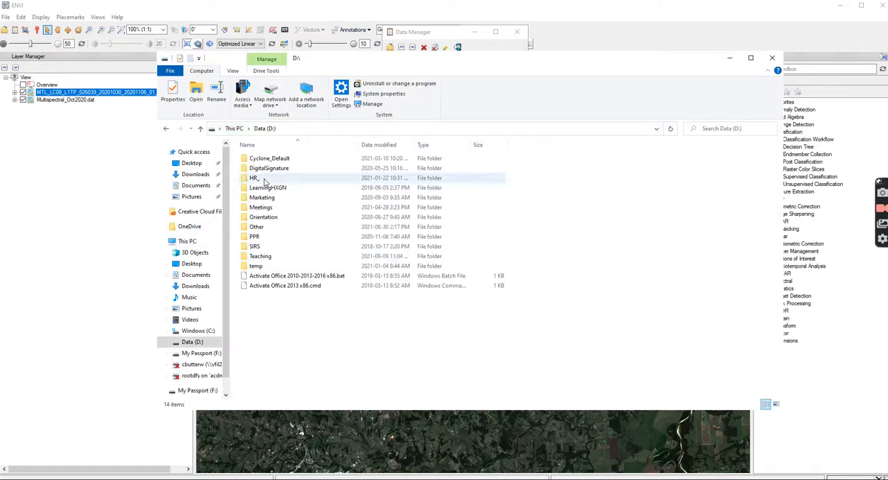
left_click(266, 257)
double_click(266, 257)
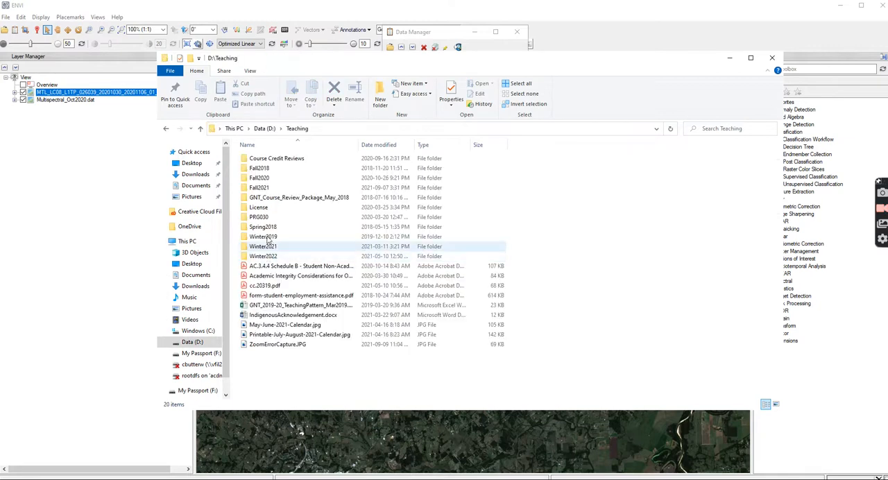
double_click(265, 183)
double_click(266, 187)
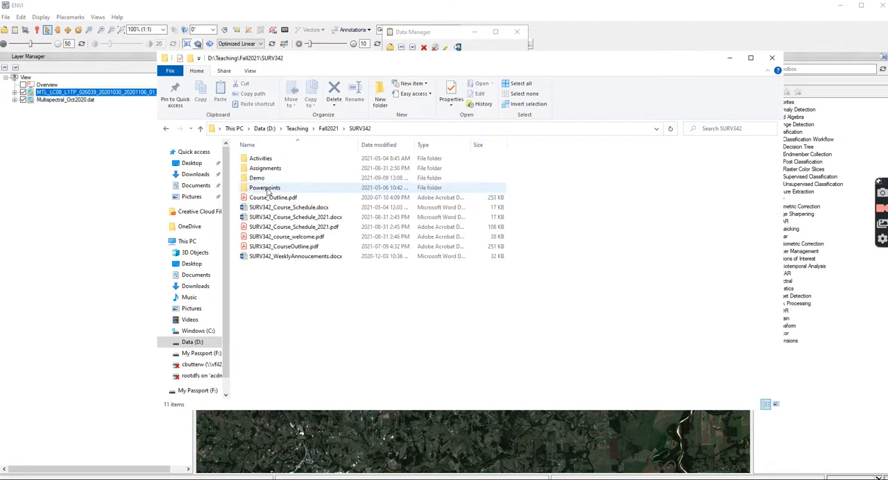
double_click(270, 179)
double_click(271, 199)
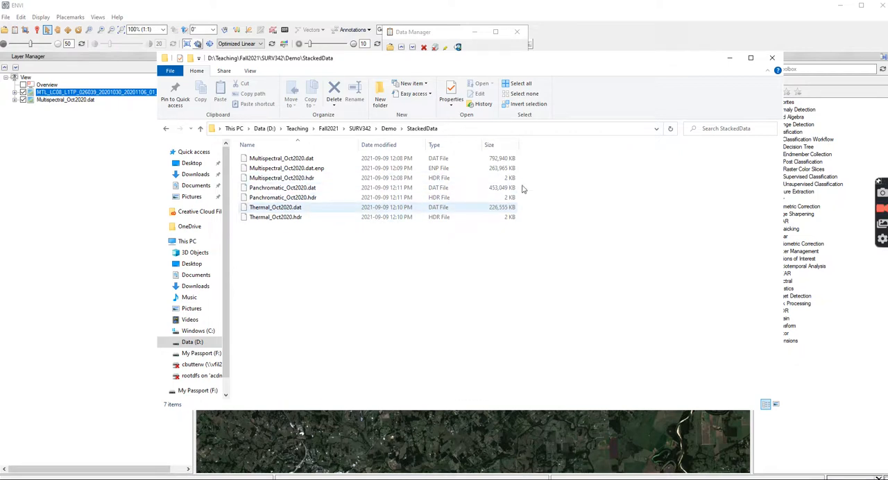
left_click(772, 58)
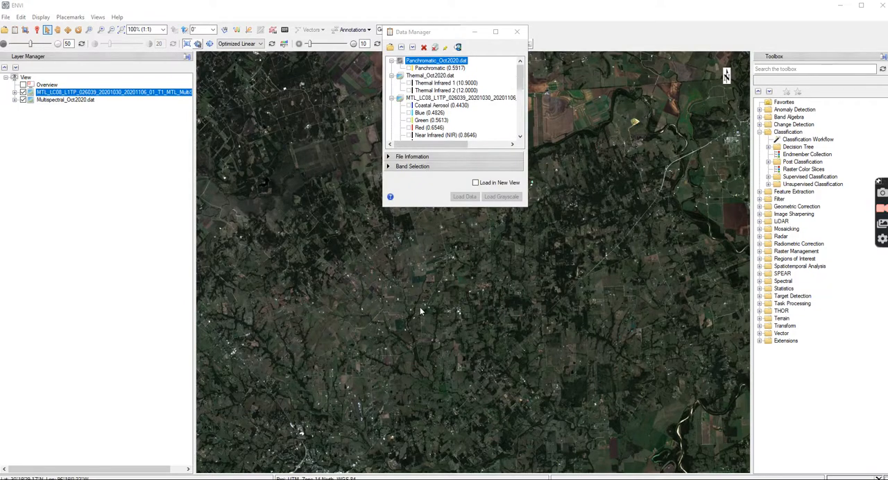